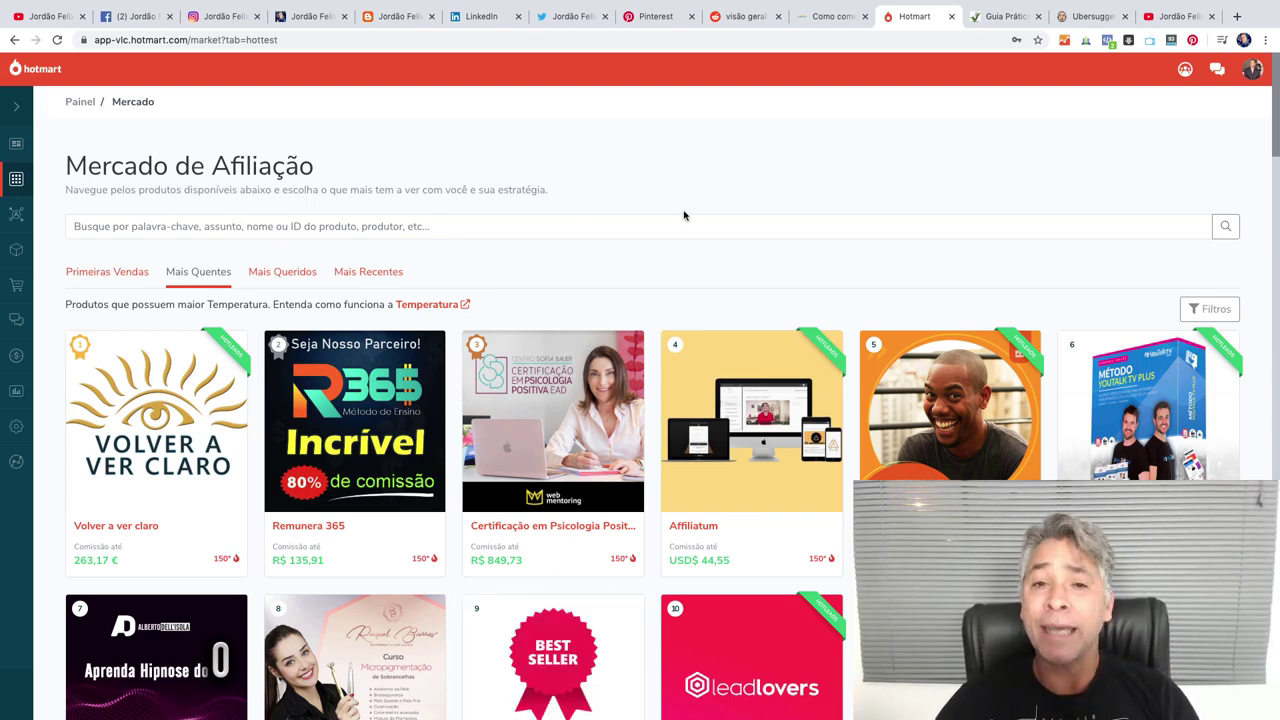
Browse the hottest products in the affiliate marketplace, comparing their commissions and temperatures
scroll(657, 225, down, 3)
scroll(657, 231, down, 5)
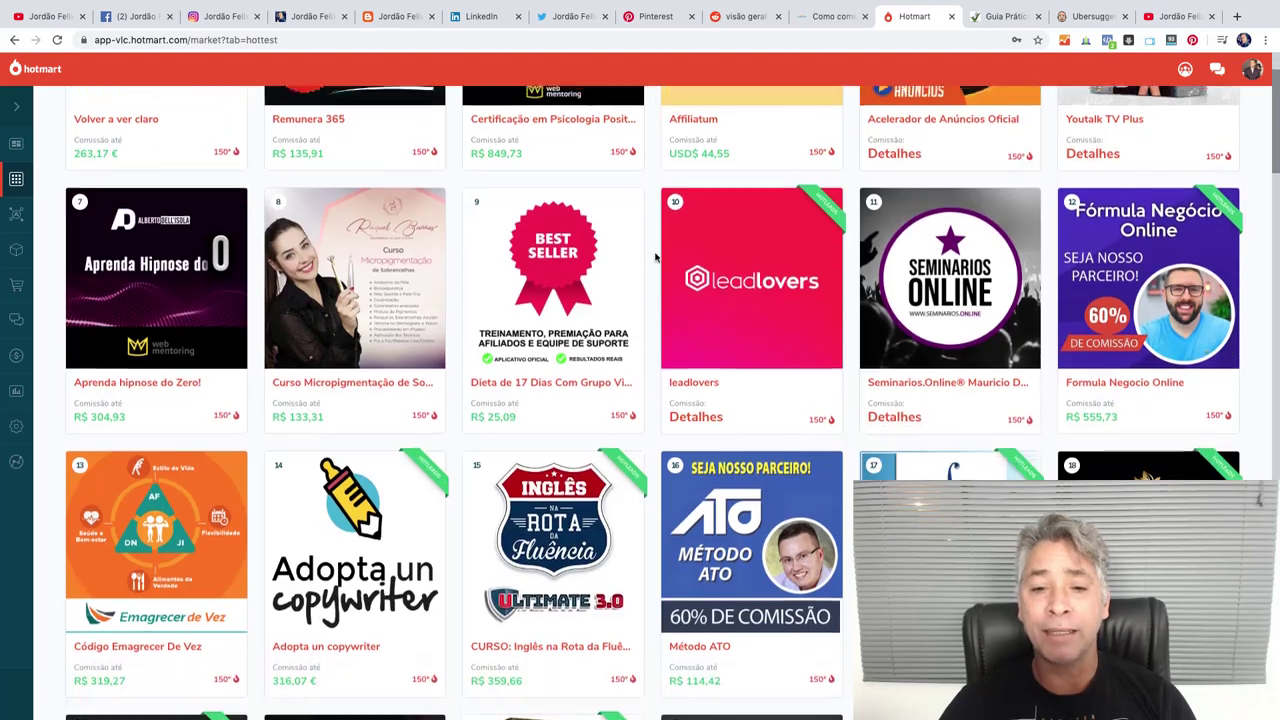
scroll(656, 260, down, 5)
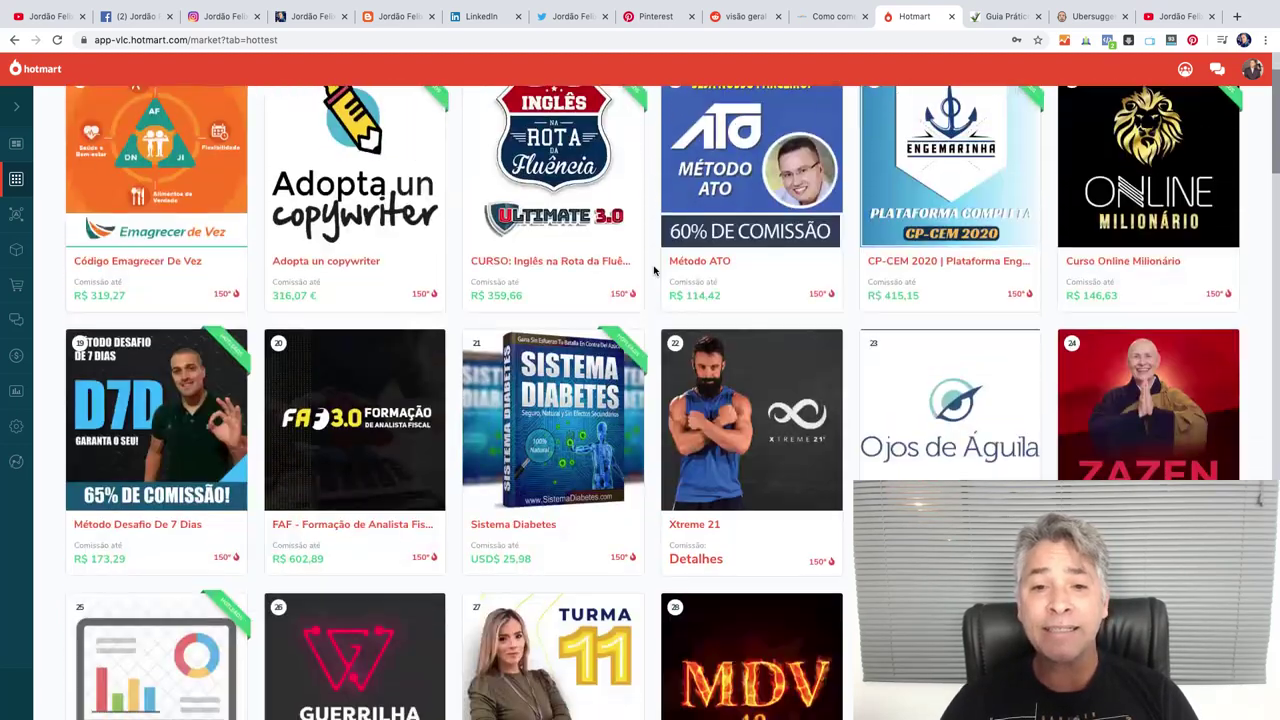
scroll(655, 272, down, 2)
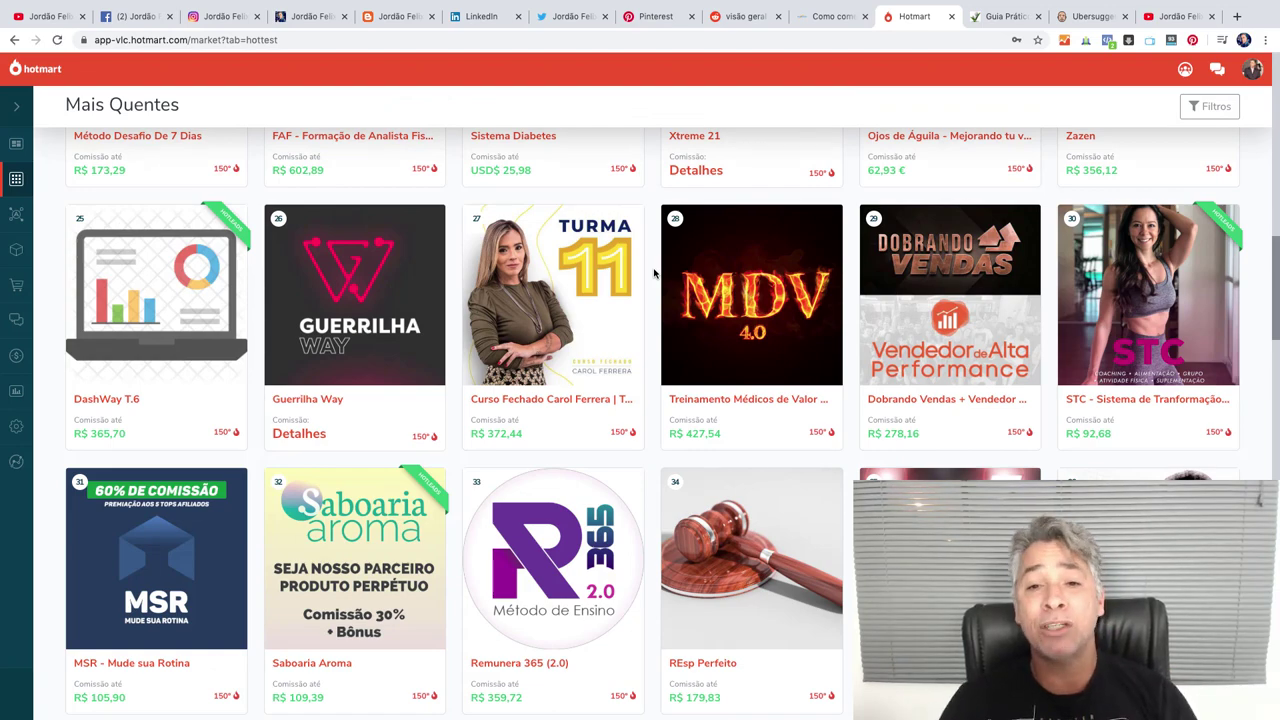
scroll(655, 274, down, 2)
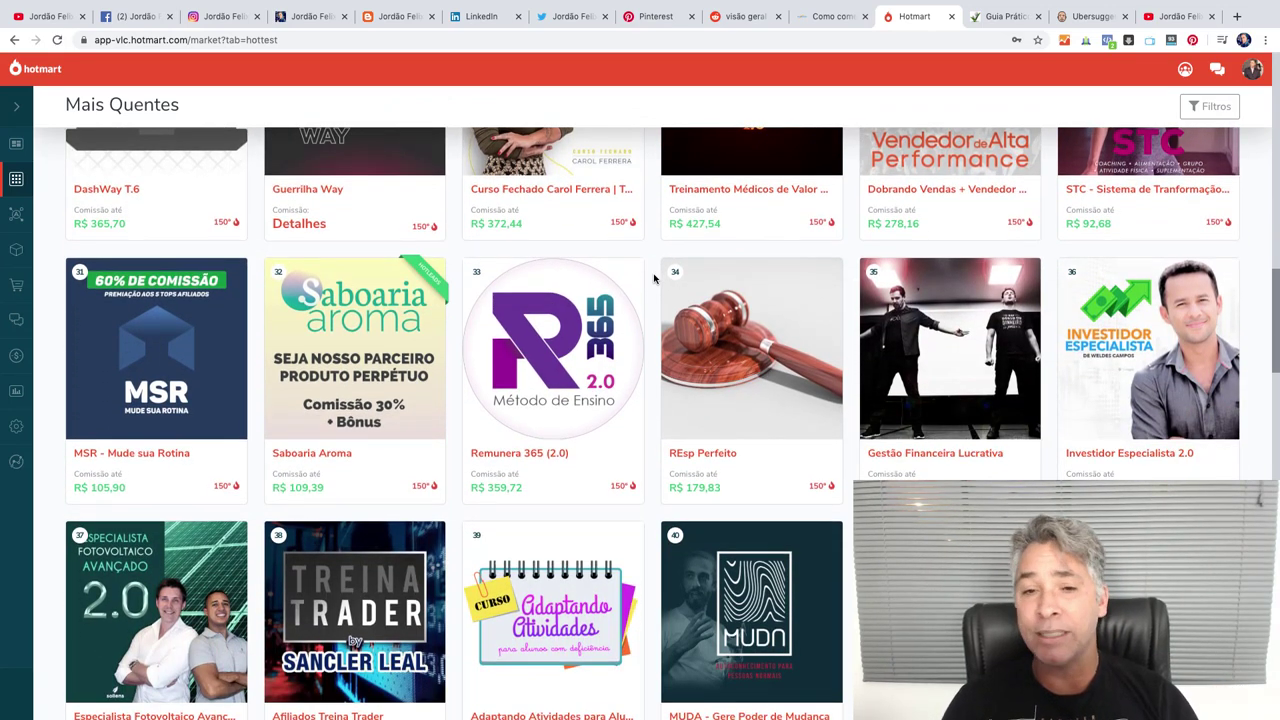
scroll(655, 279, down, 4)
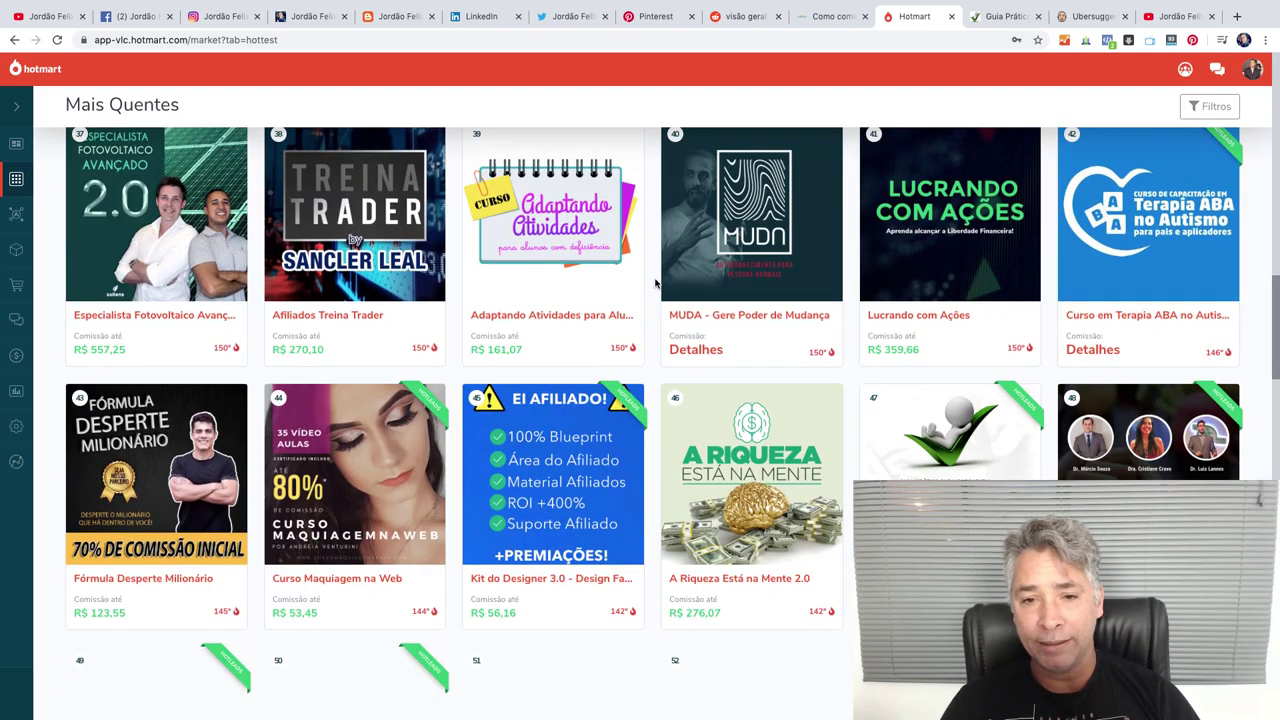
scroll(655, 284, down, 3)
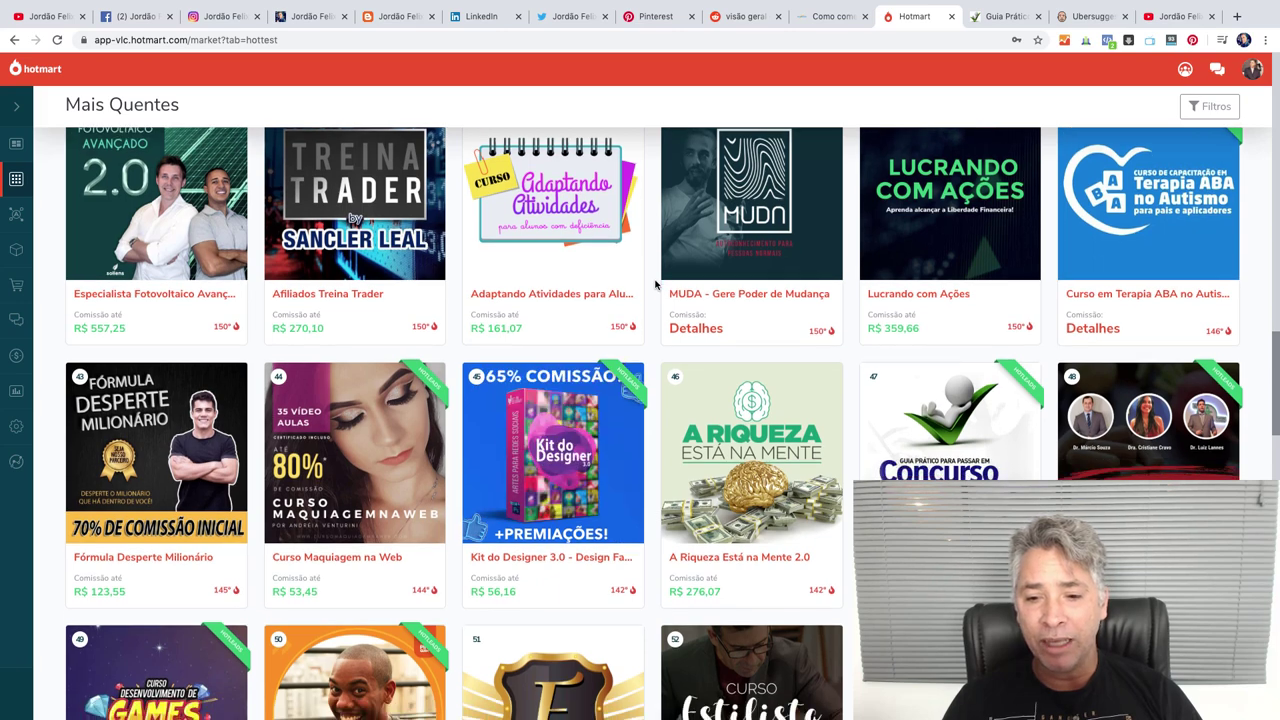
scroll(655, 285, down, 2)
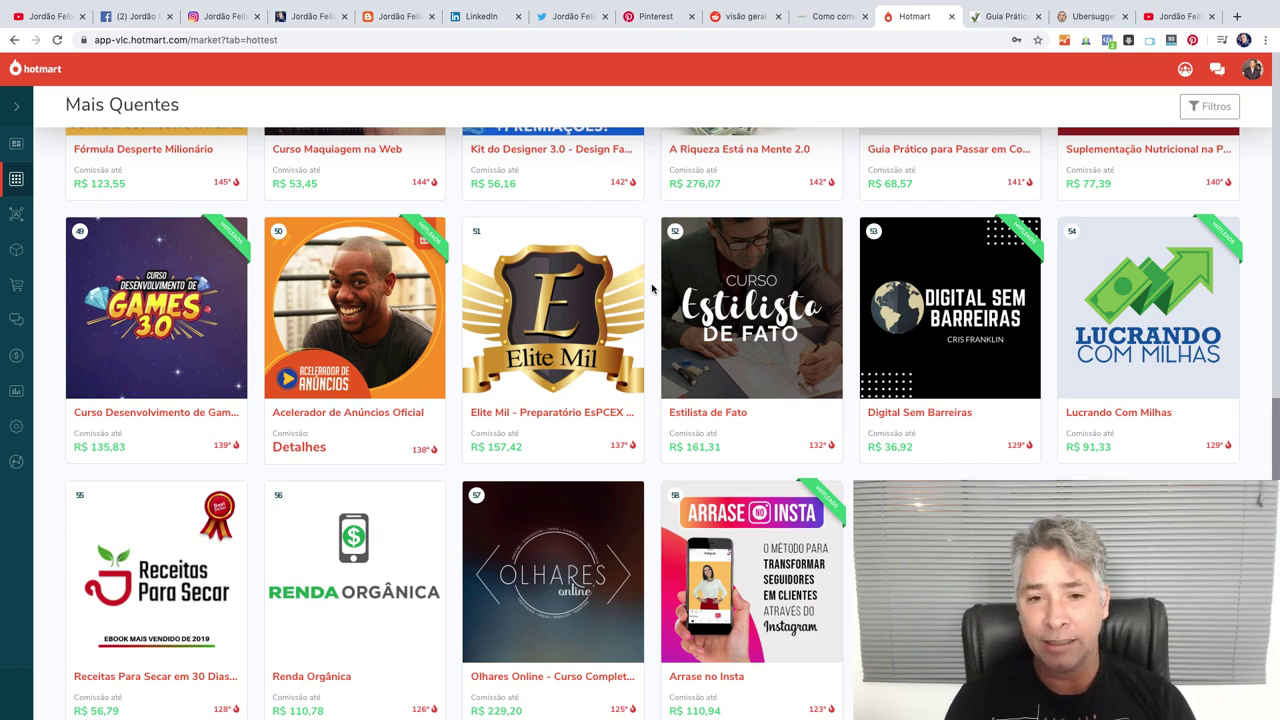
scroll(652, 289, up, 1)
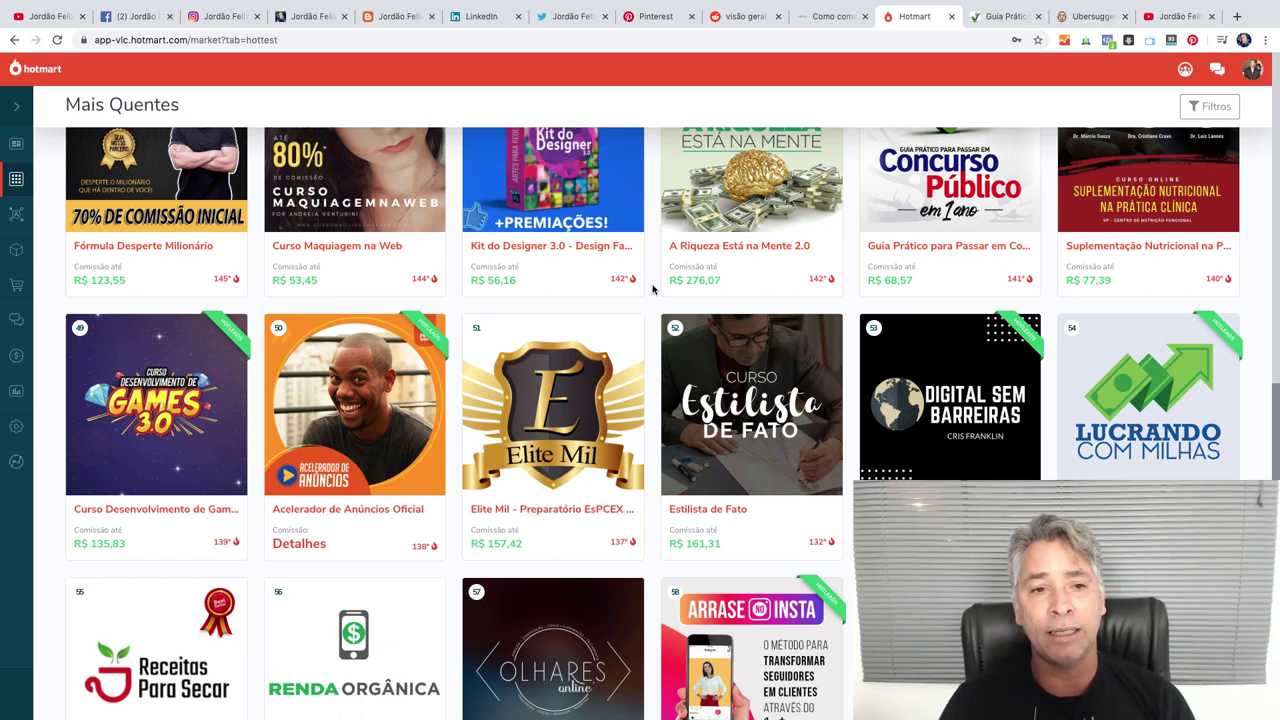
scroll(652, 289, up, 2)
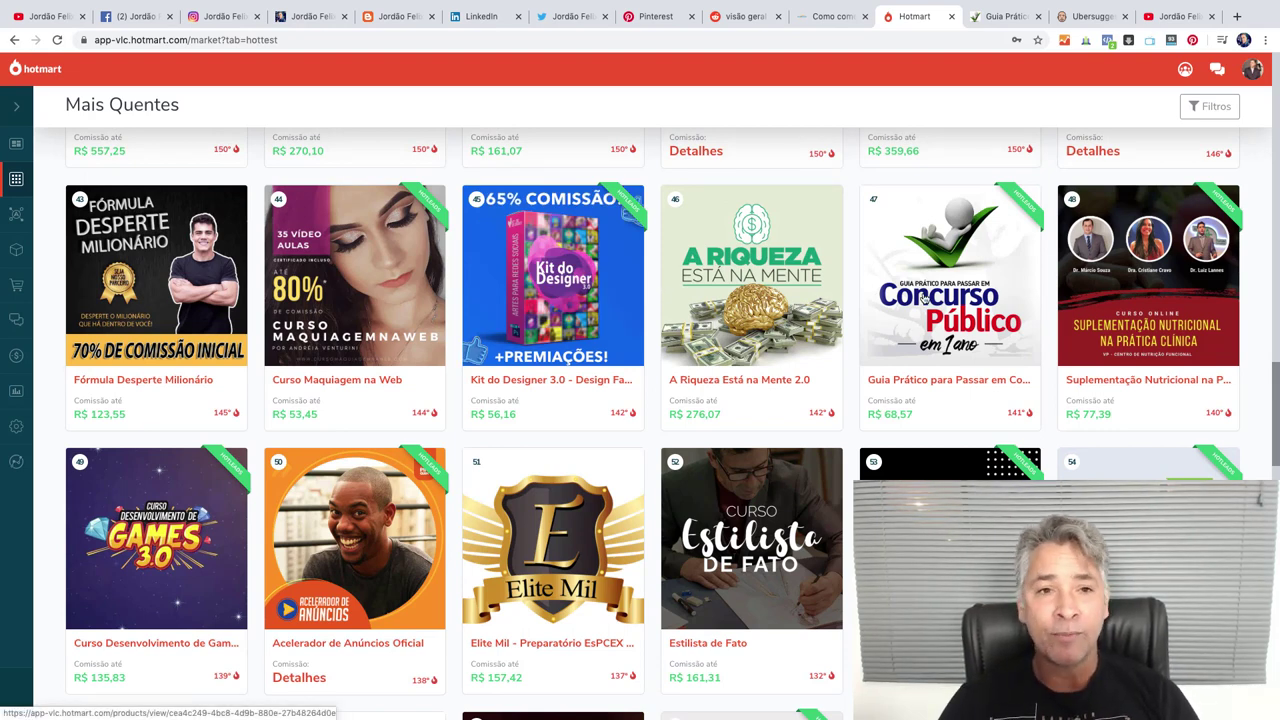
Open the product "Guia Prático para Passar em Concurso Público em 1 Ano" and review its affiliation rules and description
click(925, 297)
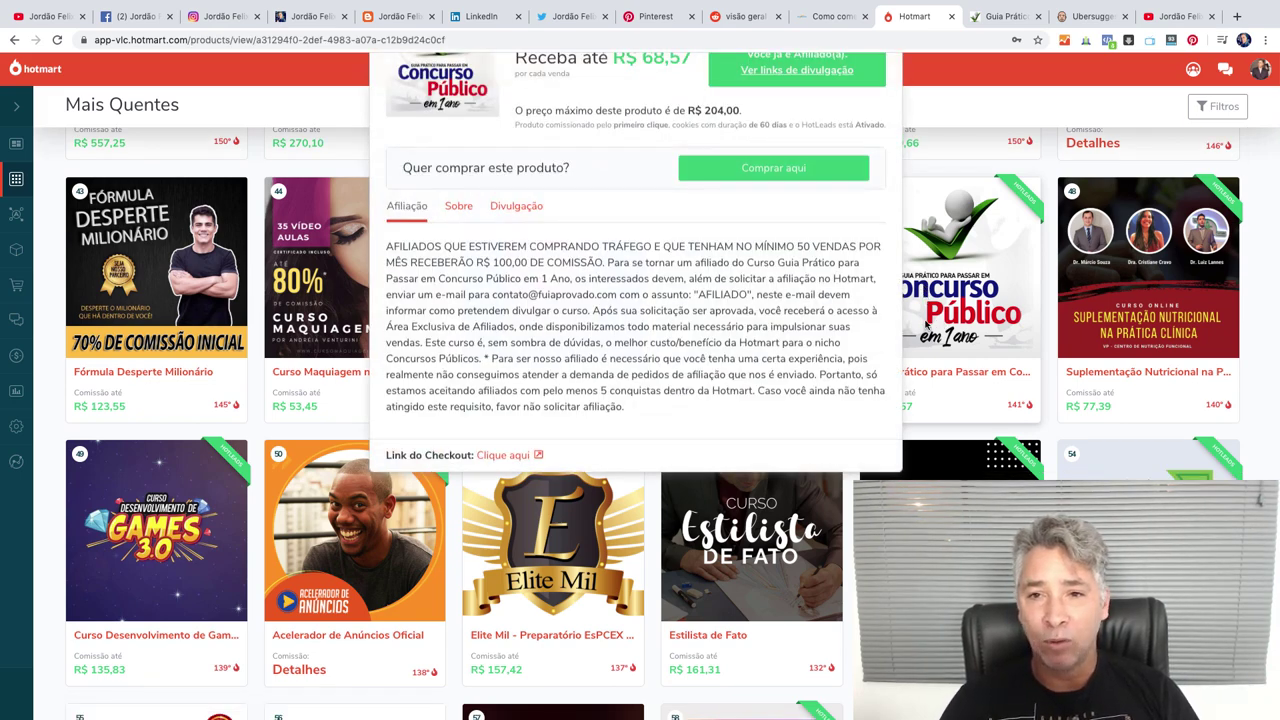
scroll(930, 342, up, 2)
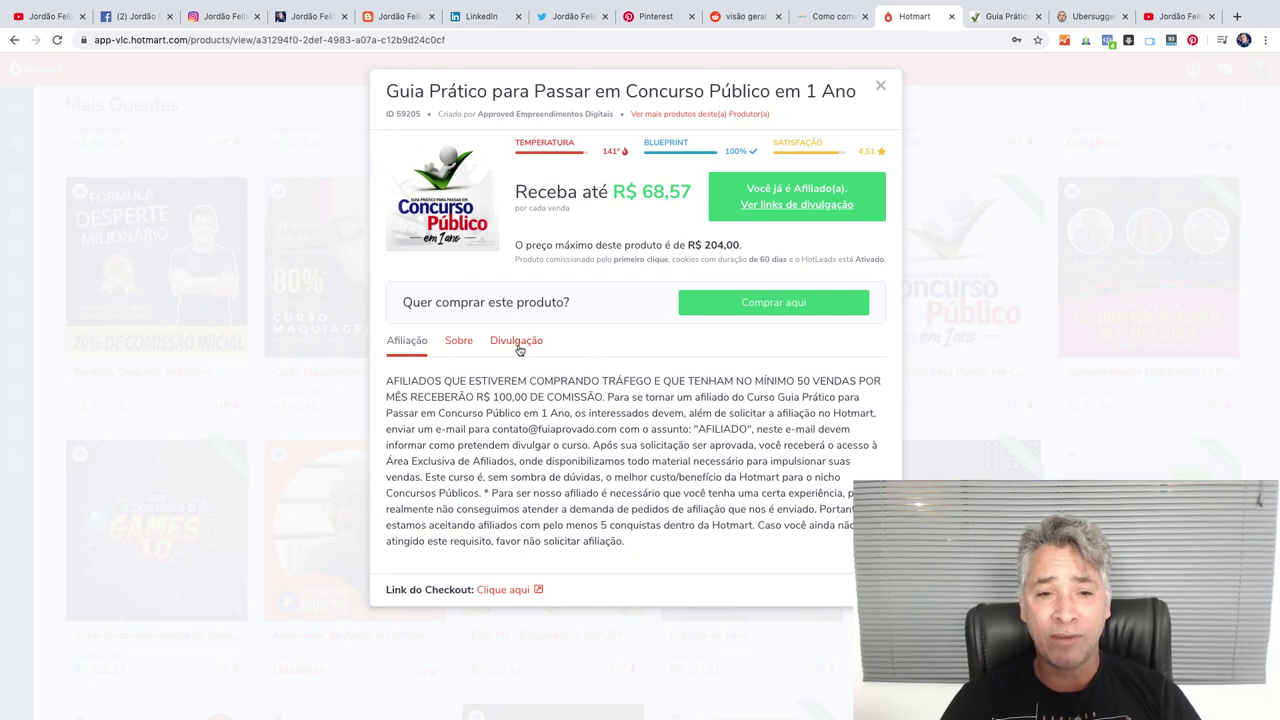
click(461, 345)
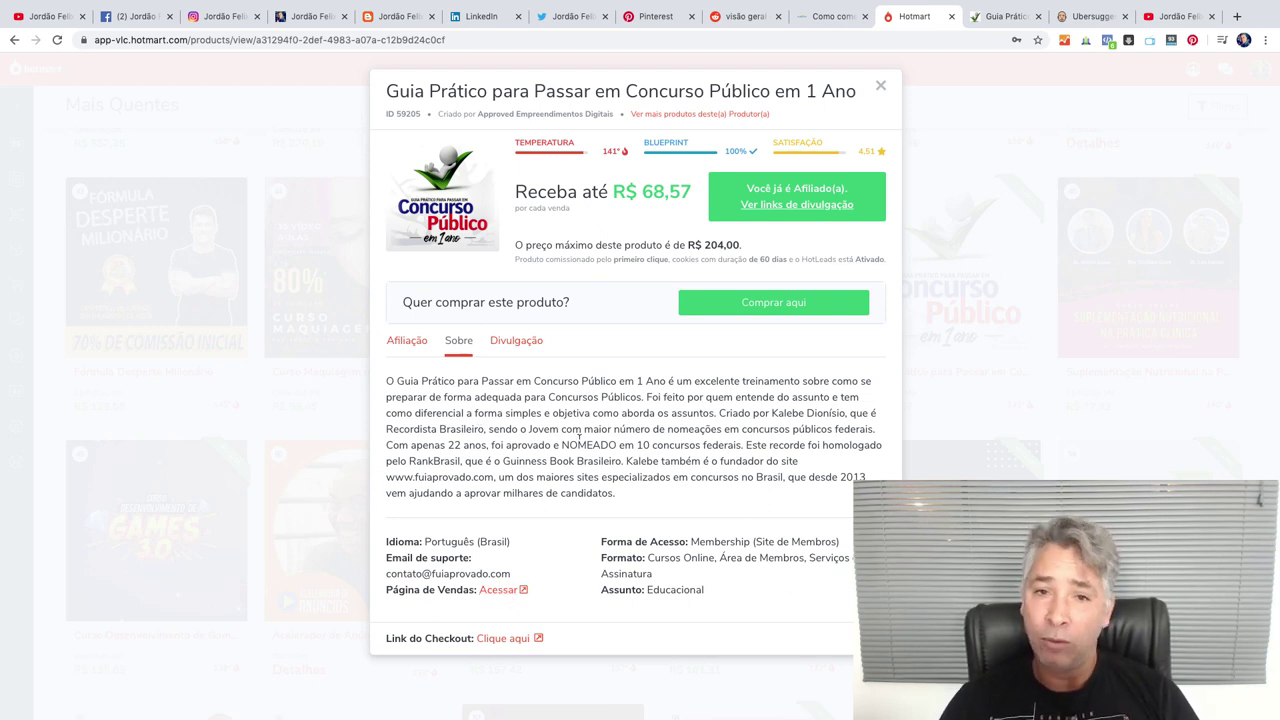
click(406, 340)
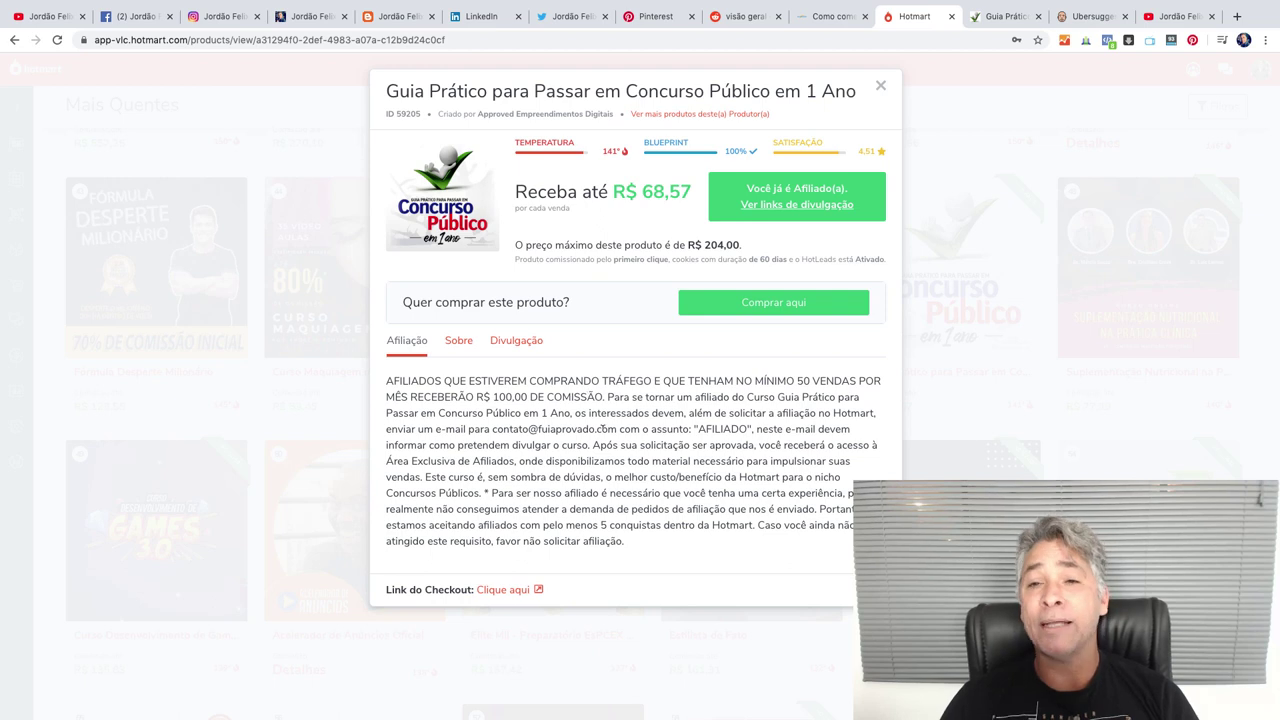
click(461, 342)
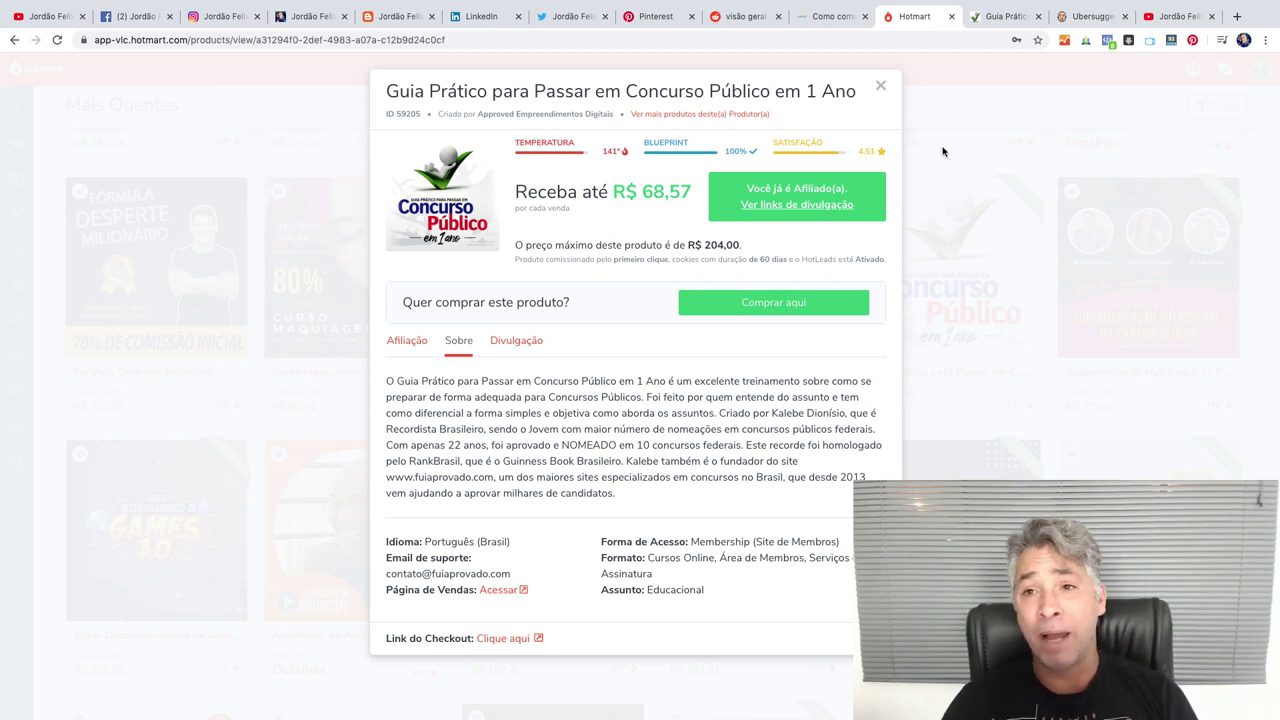
Switch to the product's already open sales page and examine its opening video, instructor profile and table of exam placements
click(996, 17)
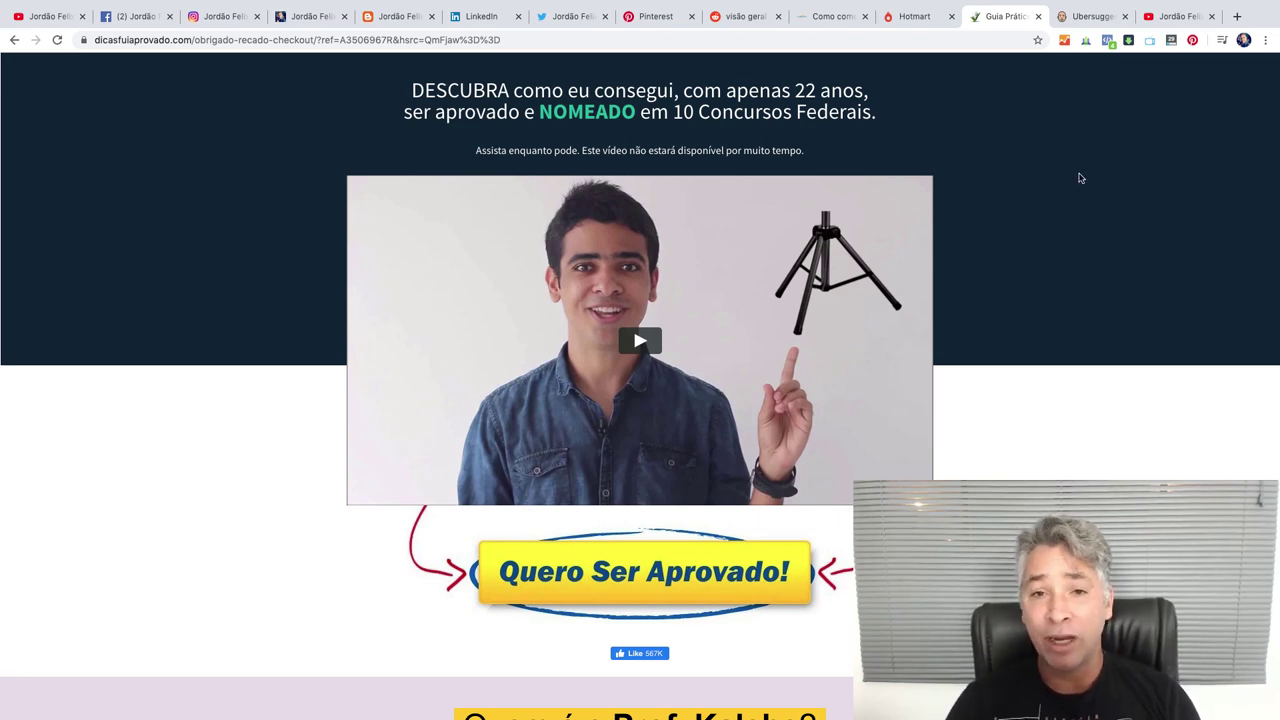
scroll(1080, 178, down, 3)
scroll(1080, 178, down, 4)
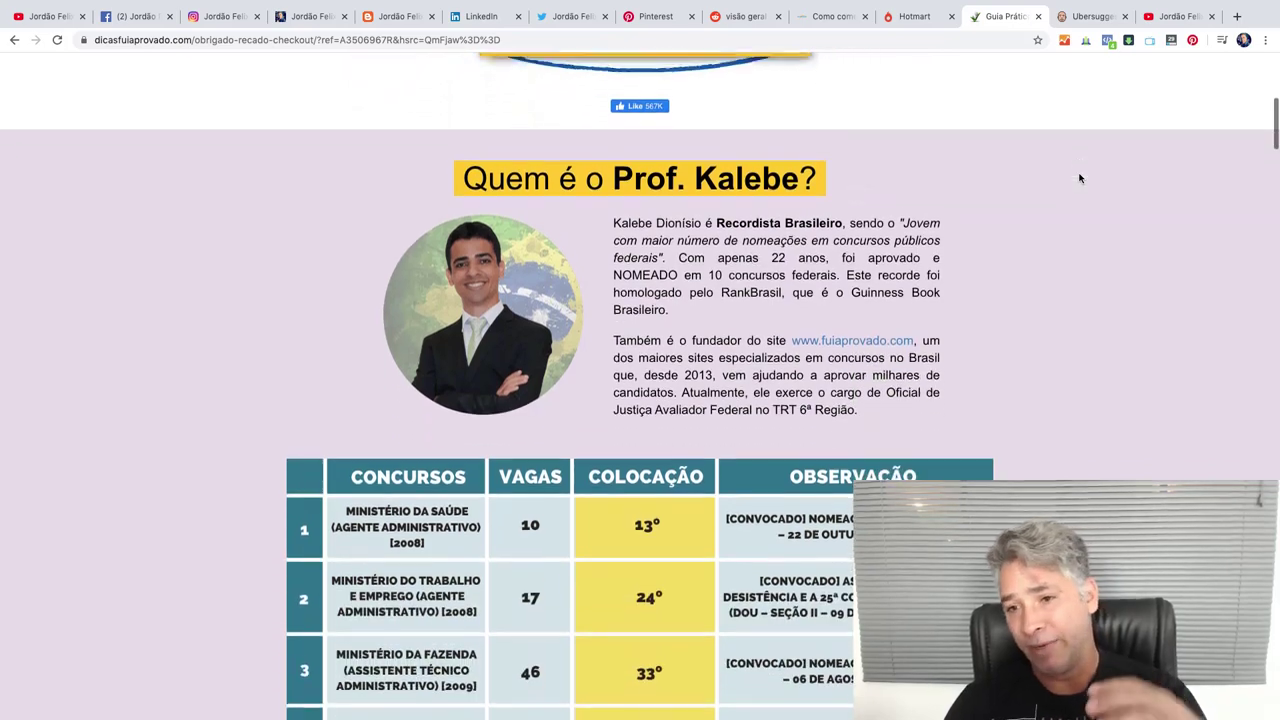
scroll(1080, 180, down, 1)
scroll(1094, 200, up, 6)
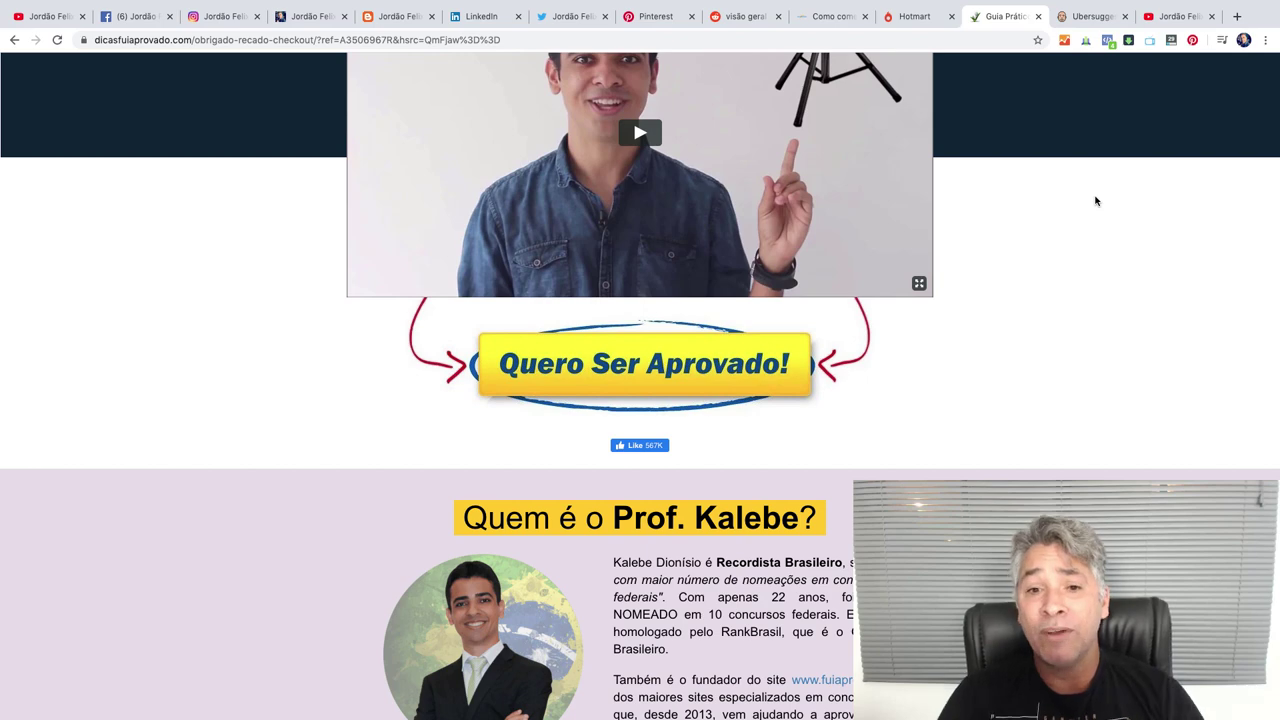
scroll(1095, 201, up, 3)
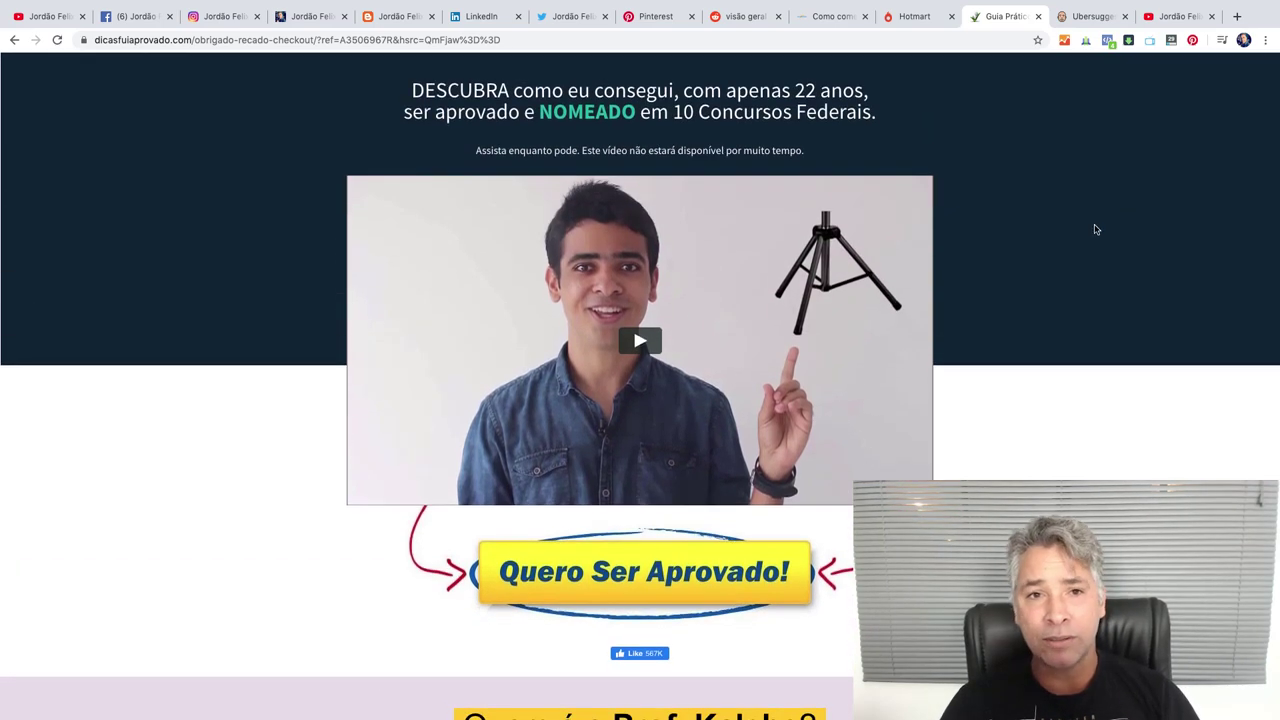
scroll(1095, 229, down, 5)
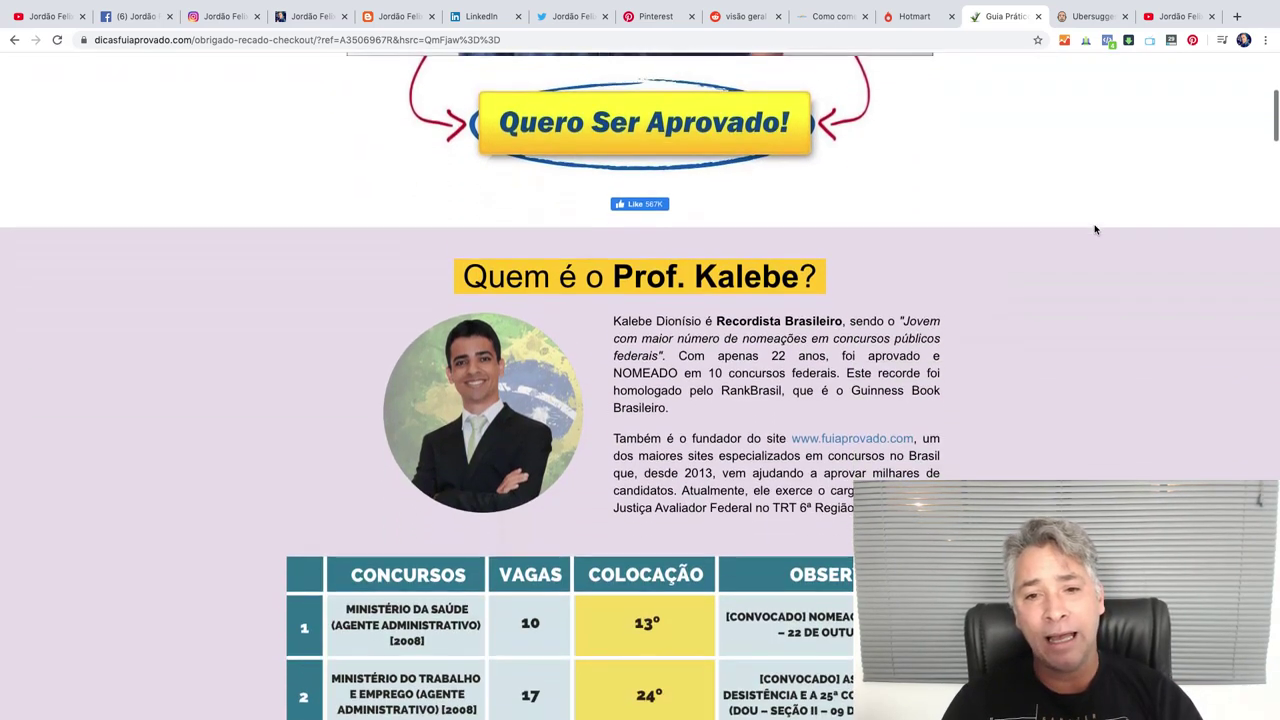
scroll(1095, 229, down, 1)
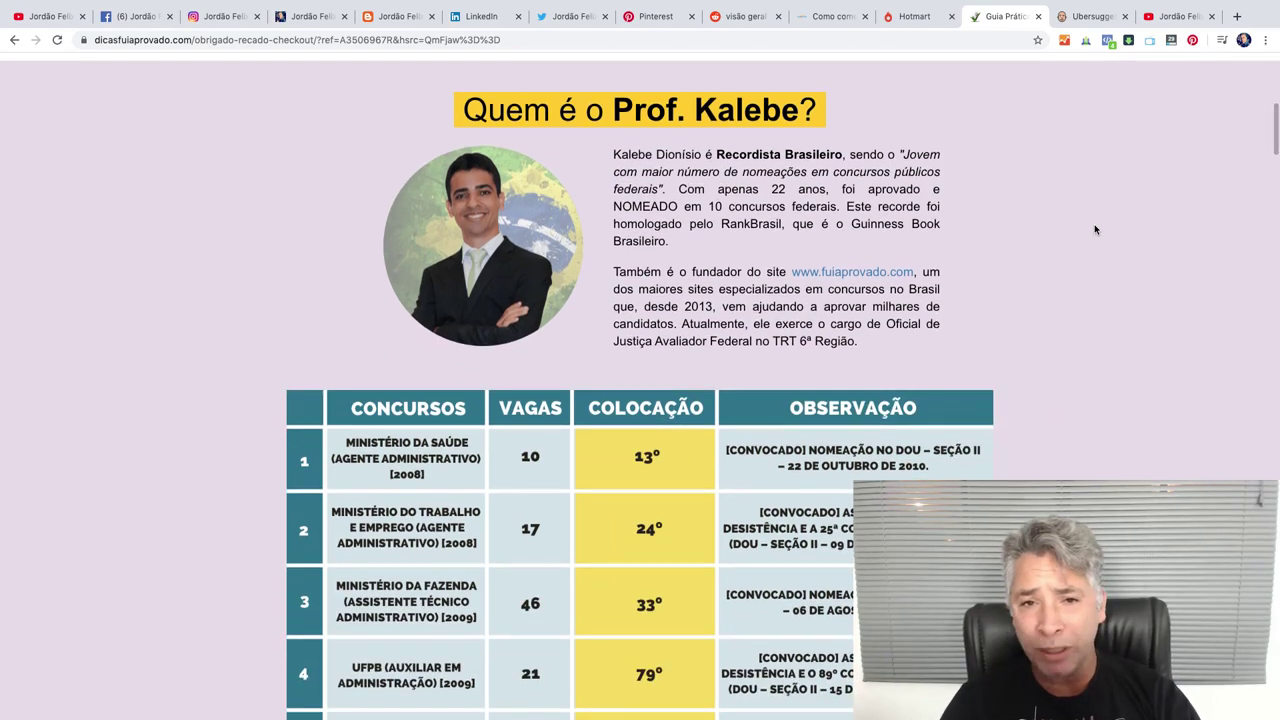
scroll(1095, 229, up, 2)
scroll(1095, 229, down, 2)
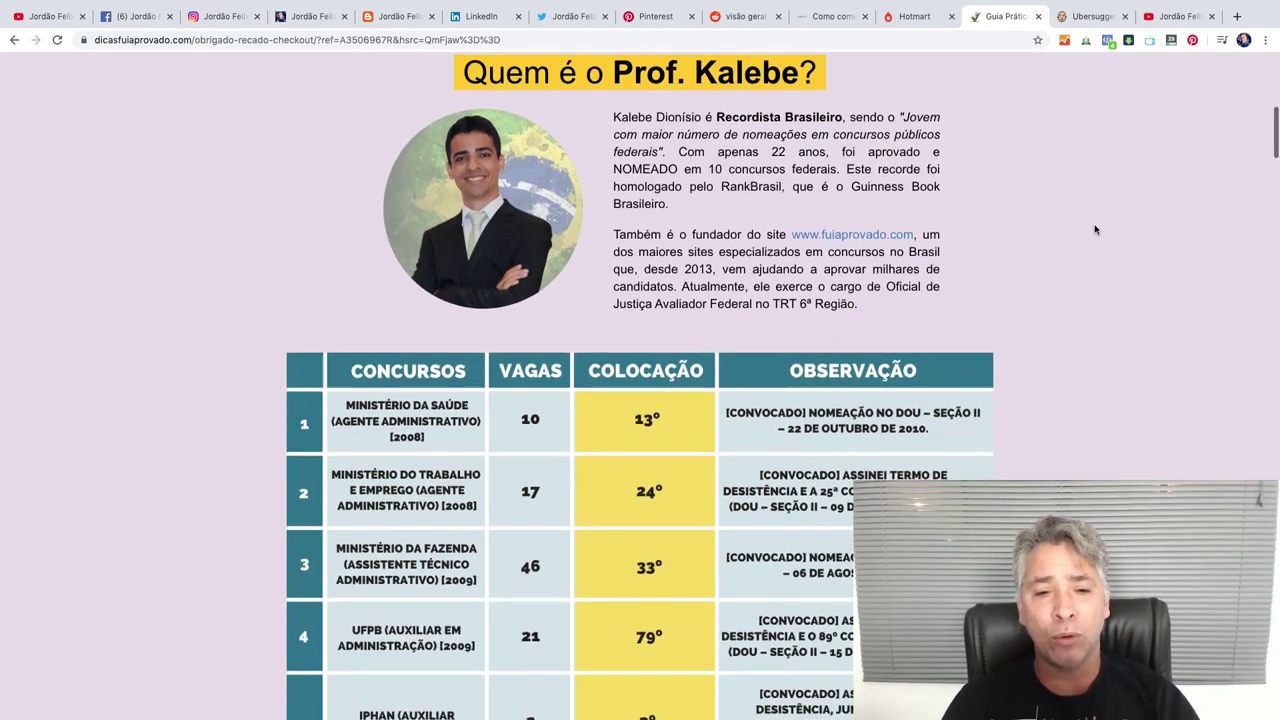
scroll(1095, 229, up, 5)
scroll(1050, 325, down, 4)
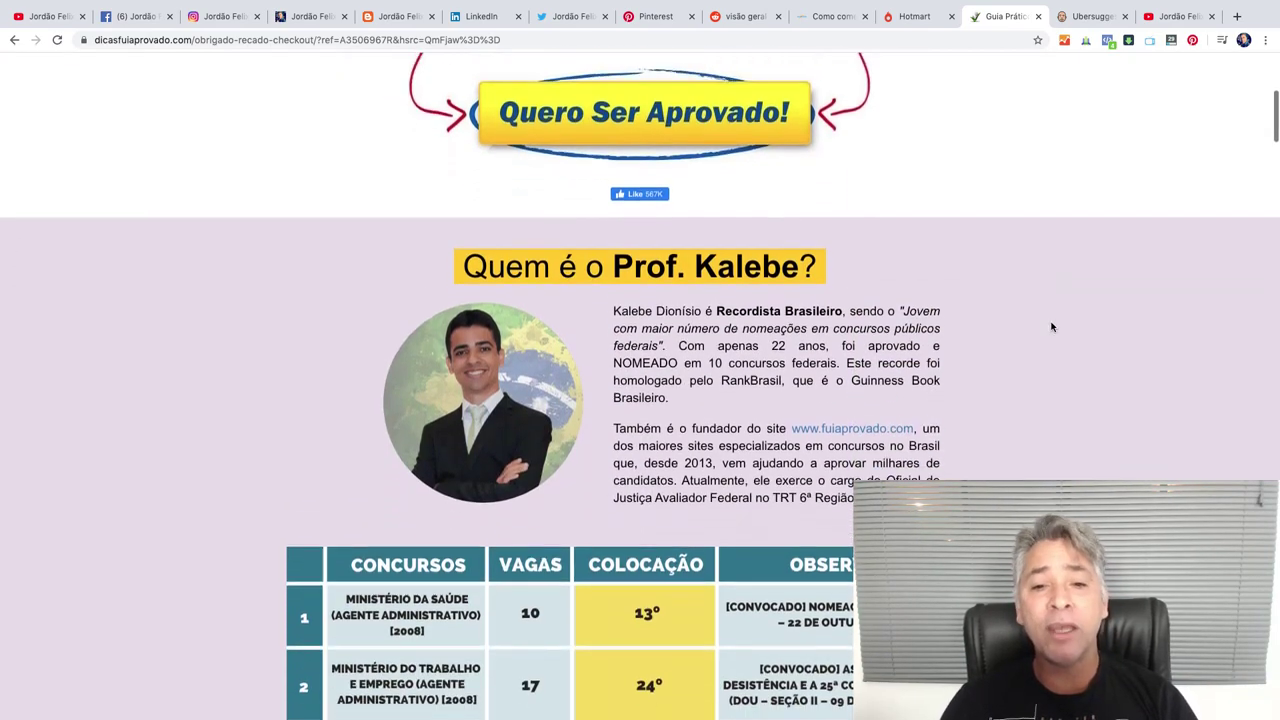
scroll(1051, 326, down, 3)
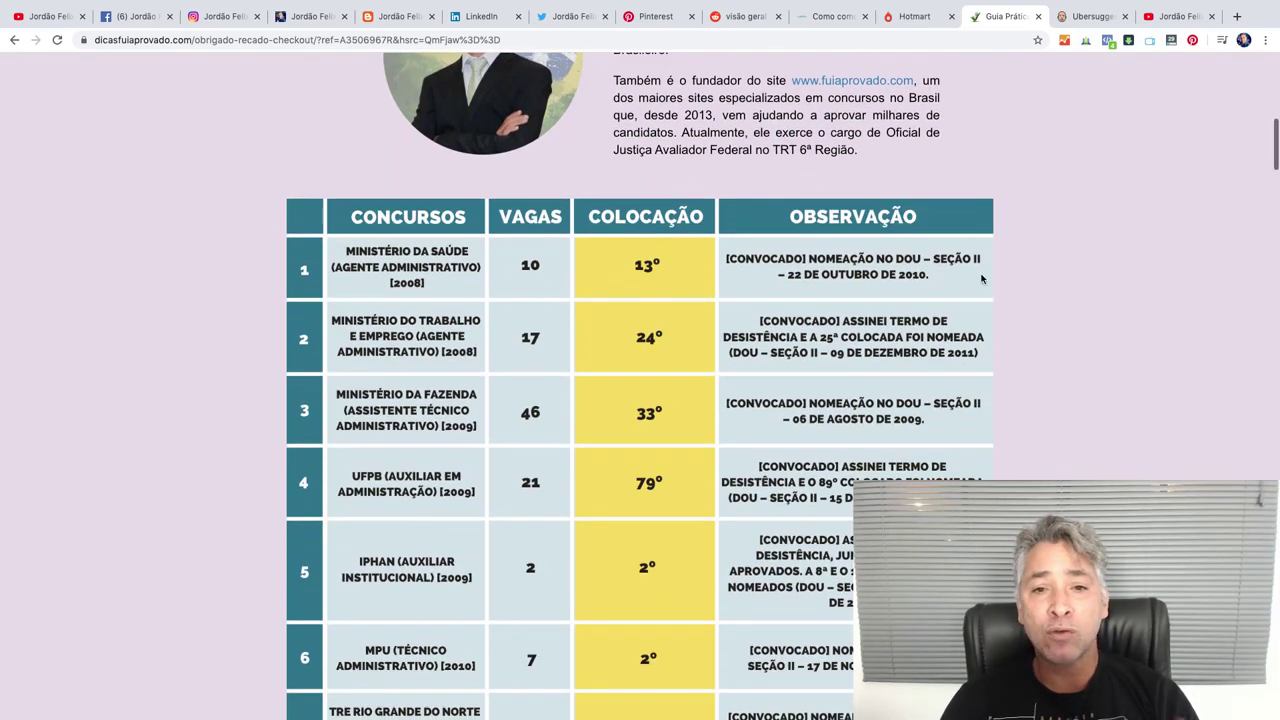
Examine the rest of the sales page, from methodology, modules and bonuses to testimonials, guarantee, price and support, and return to its beginning
scroll(1093, 297, down, 8)
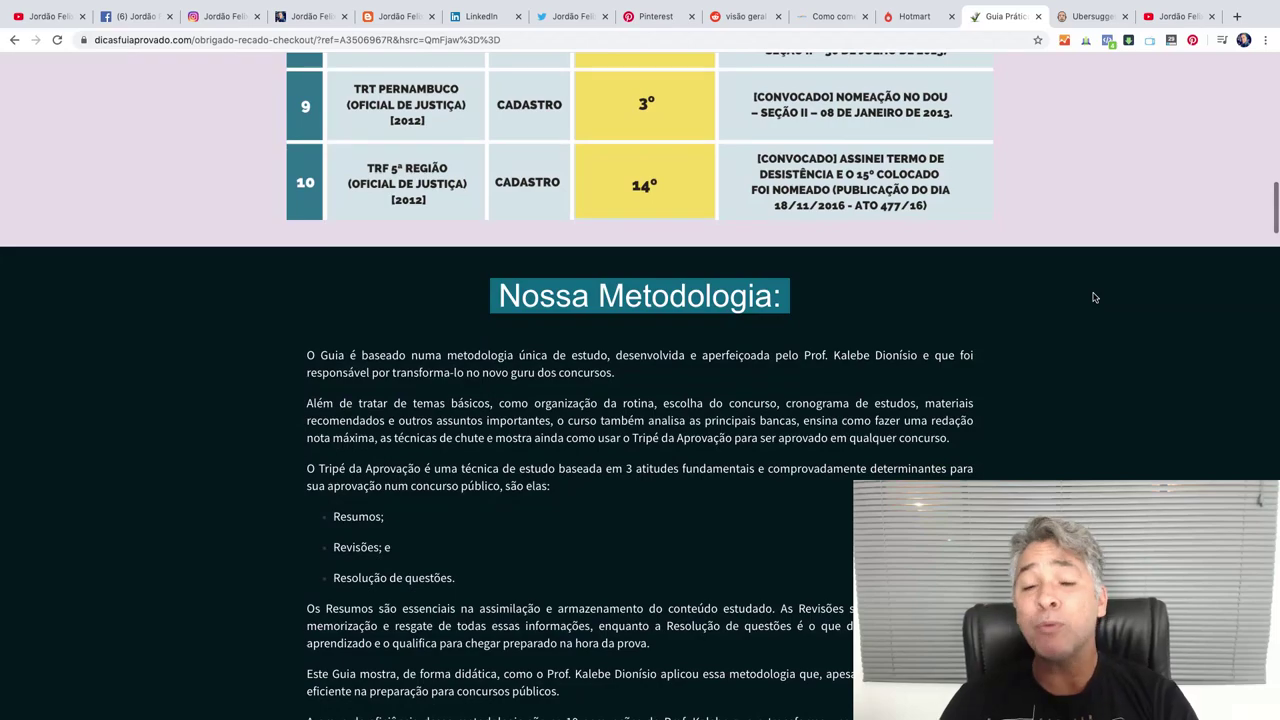
scroll(1093, 297, down, 7)
scroll(1093, 297, down, 4)
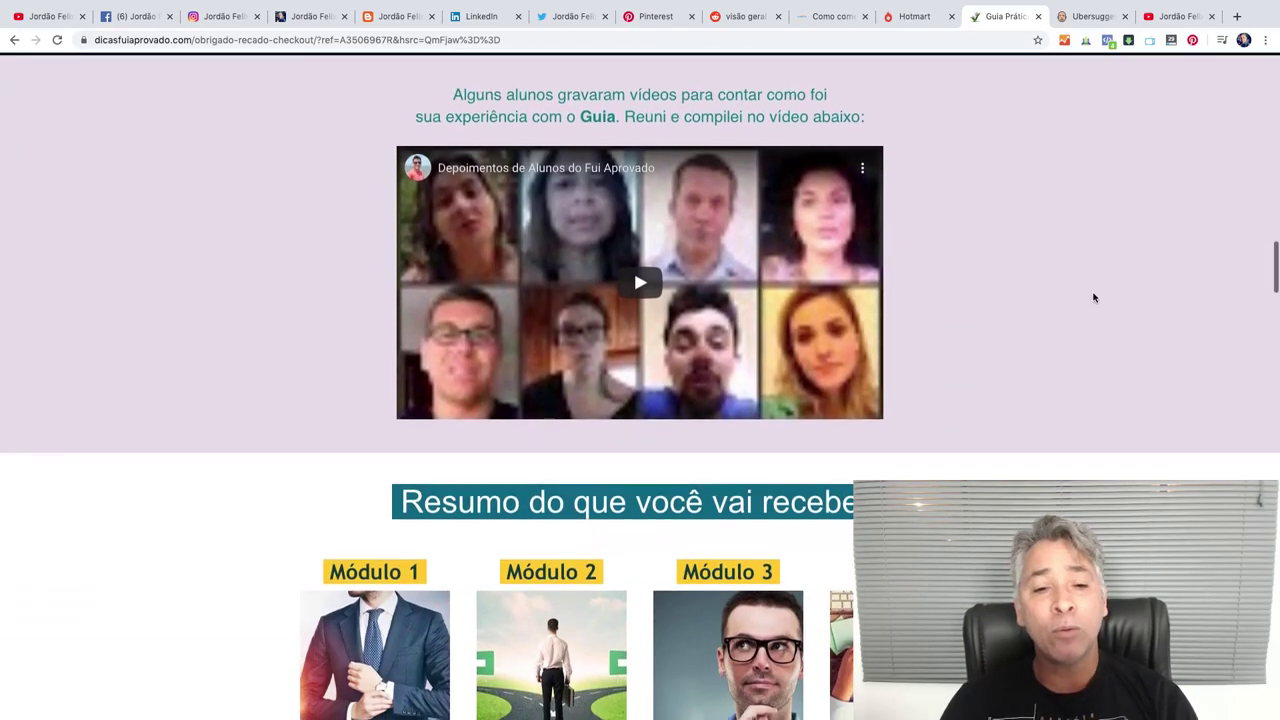
scroll(1114, 301, down, 7)
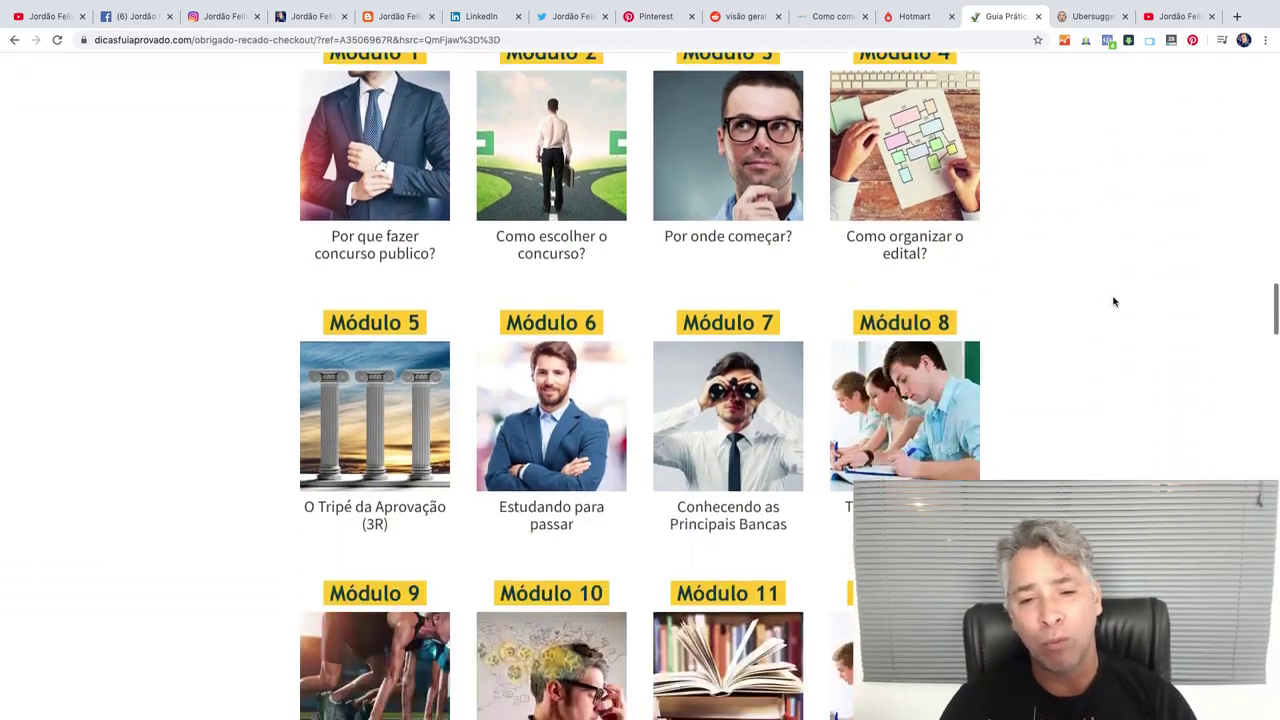
scroll(1114, 301, down, 2)
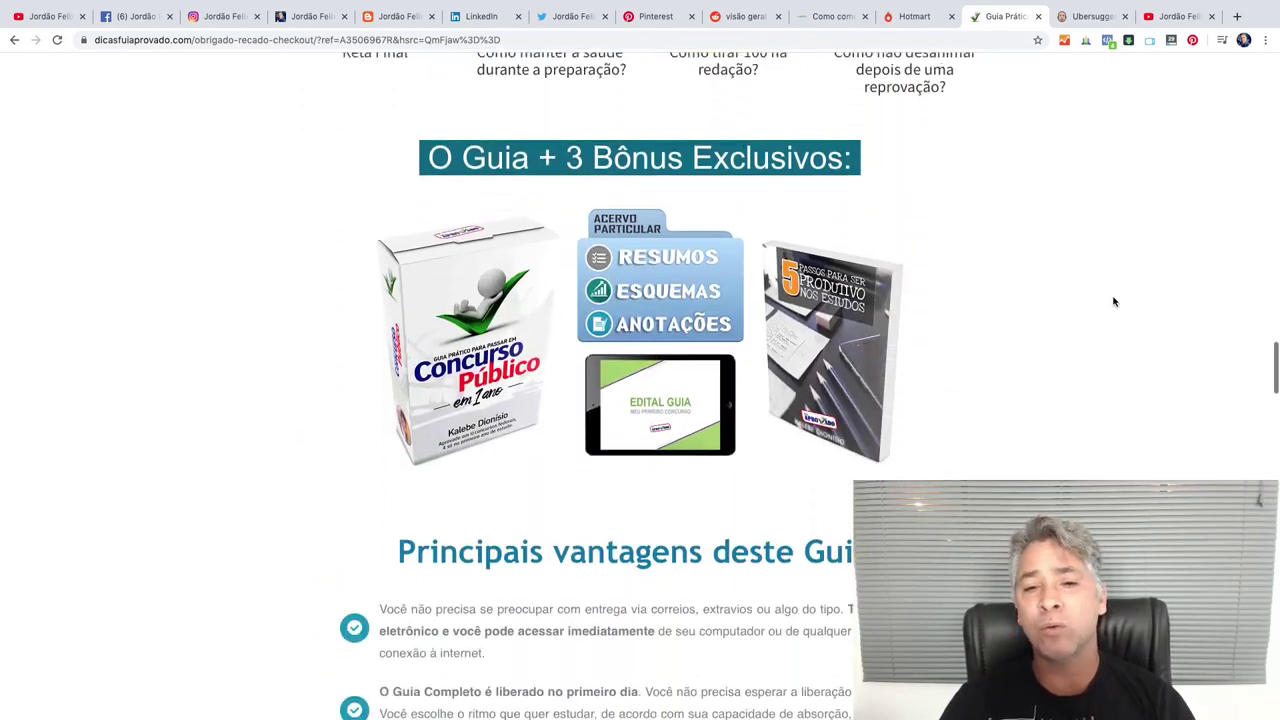
scroll(1114, 301, down, 3)
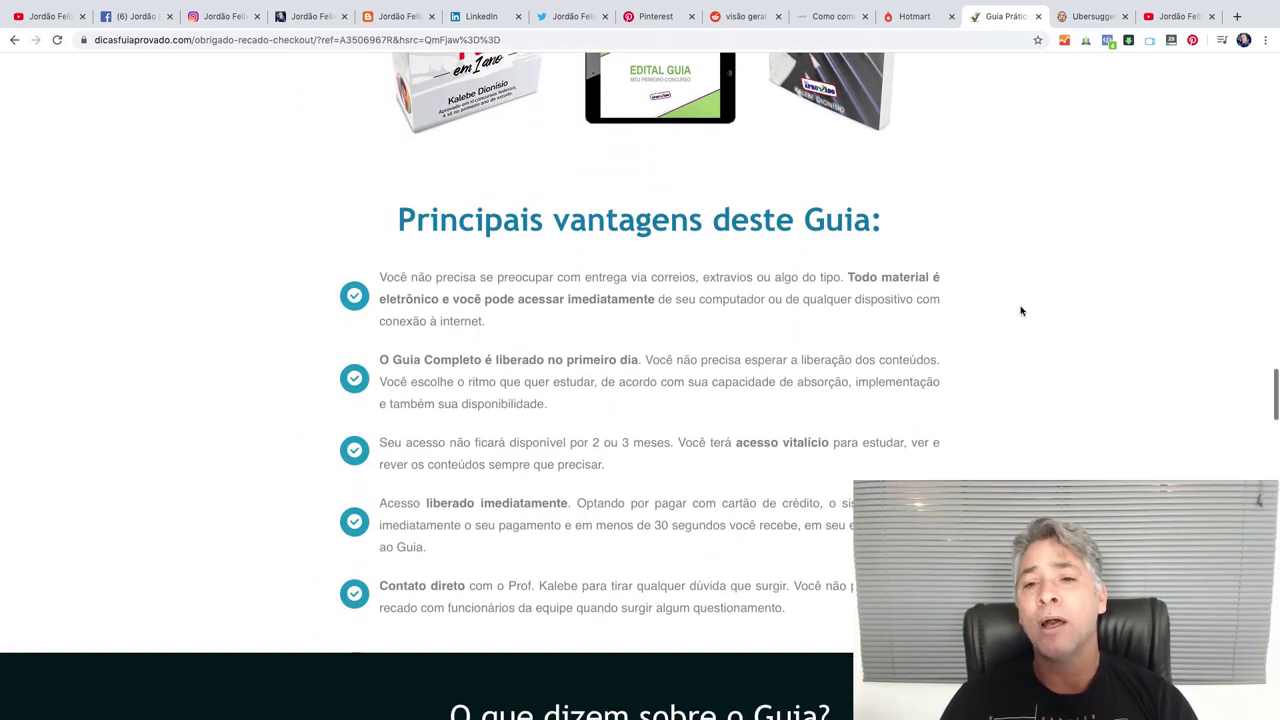
scroll(1033, 311, down, 8)
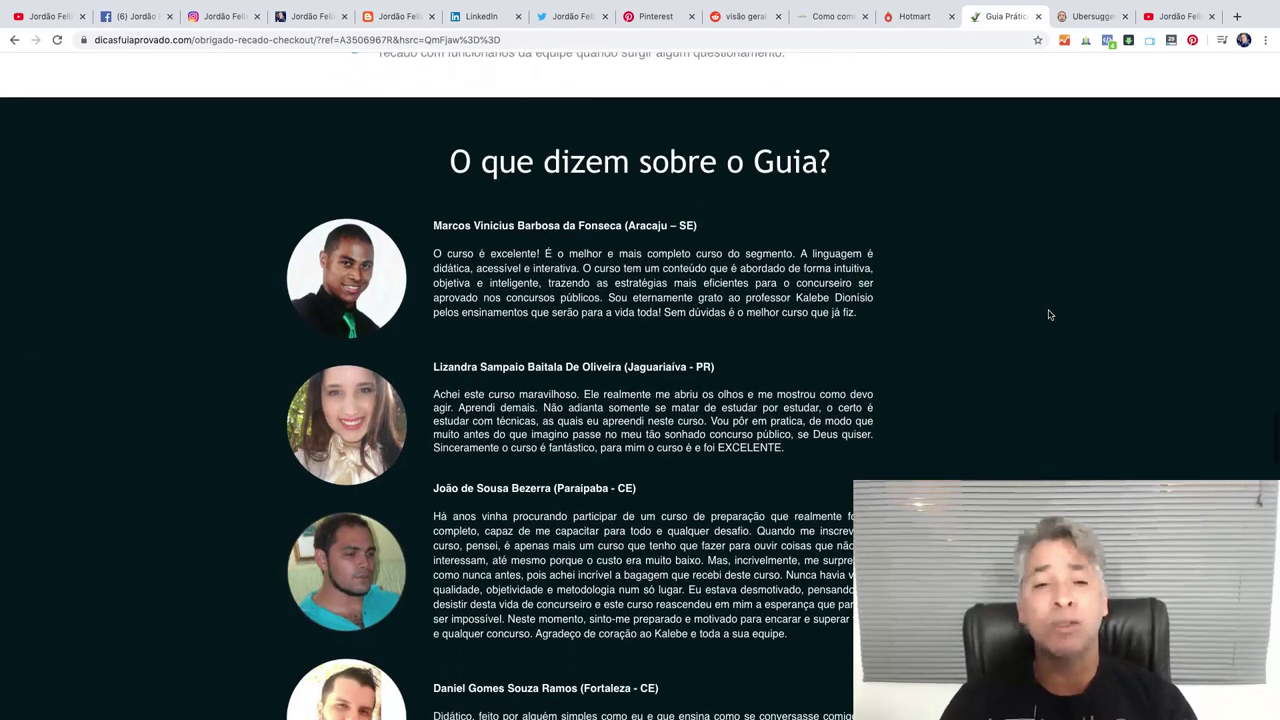
scroll(1049, 315, down, 8)
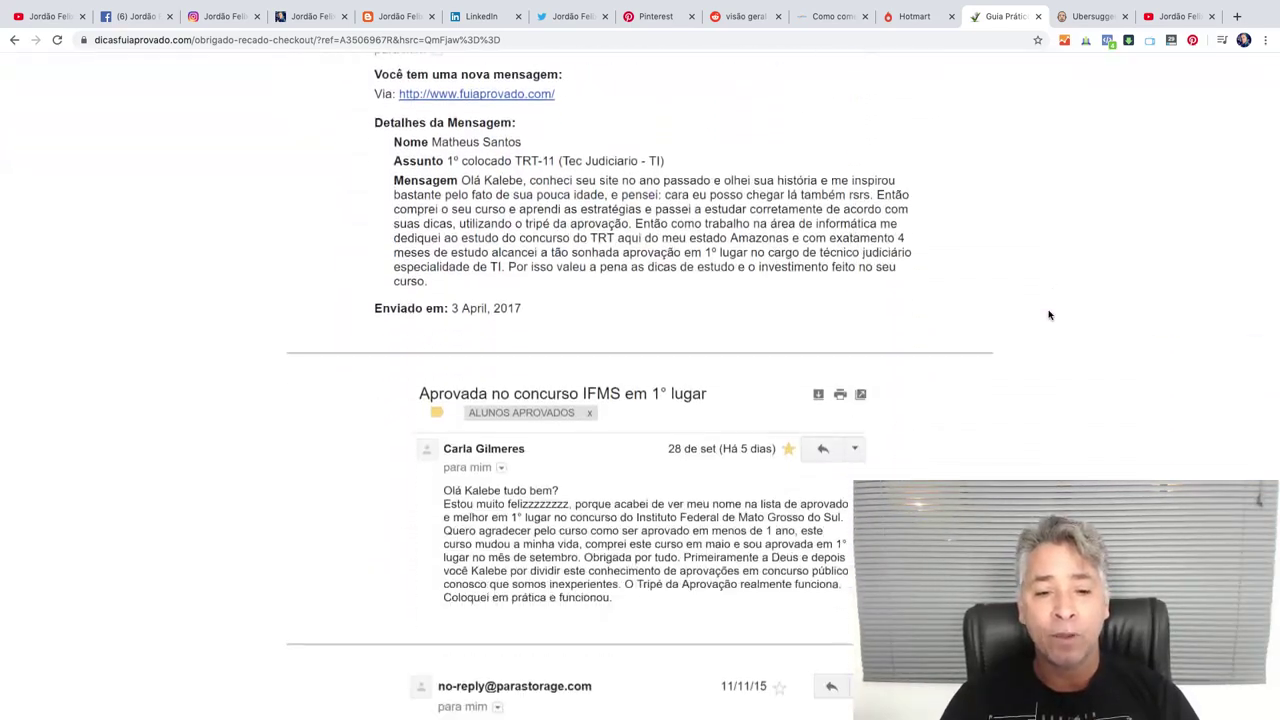
scroll(1049, 315, down, 6)
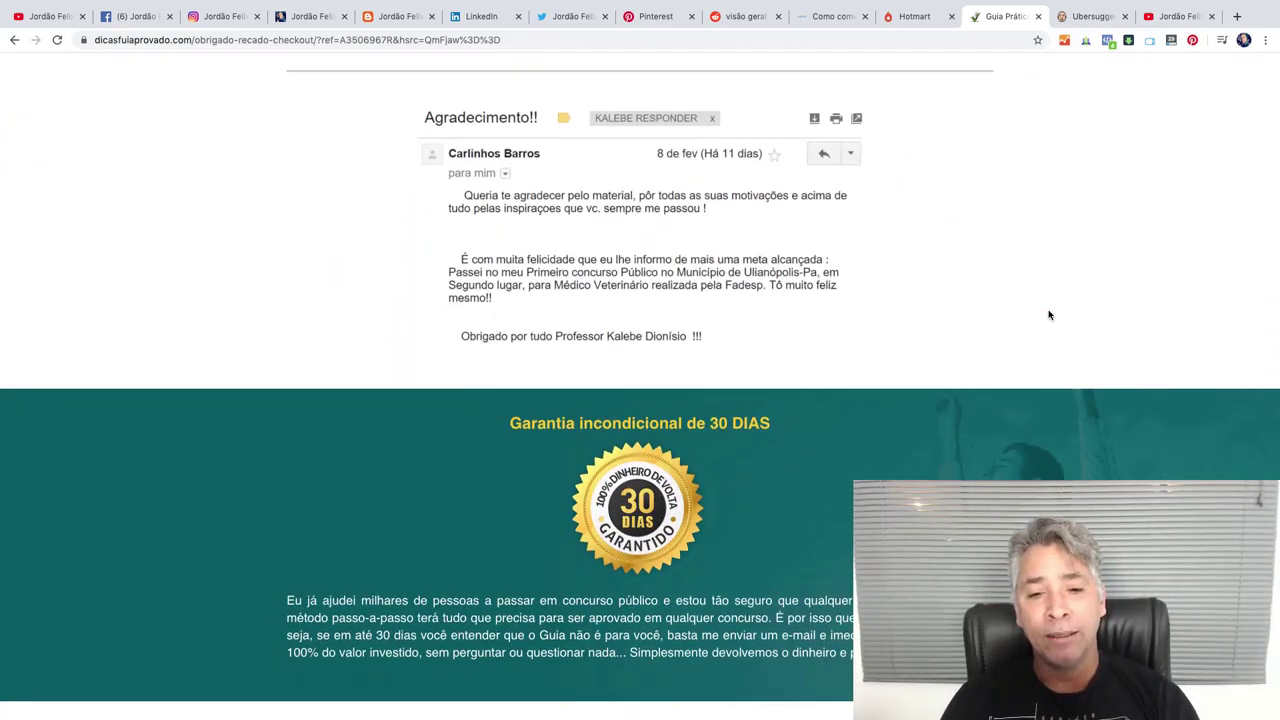
scroll(1049, 315, down, 5)
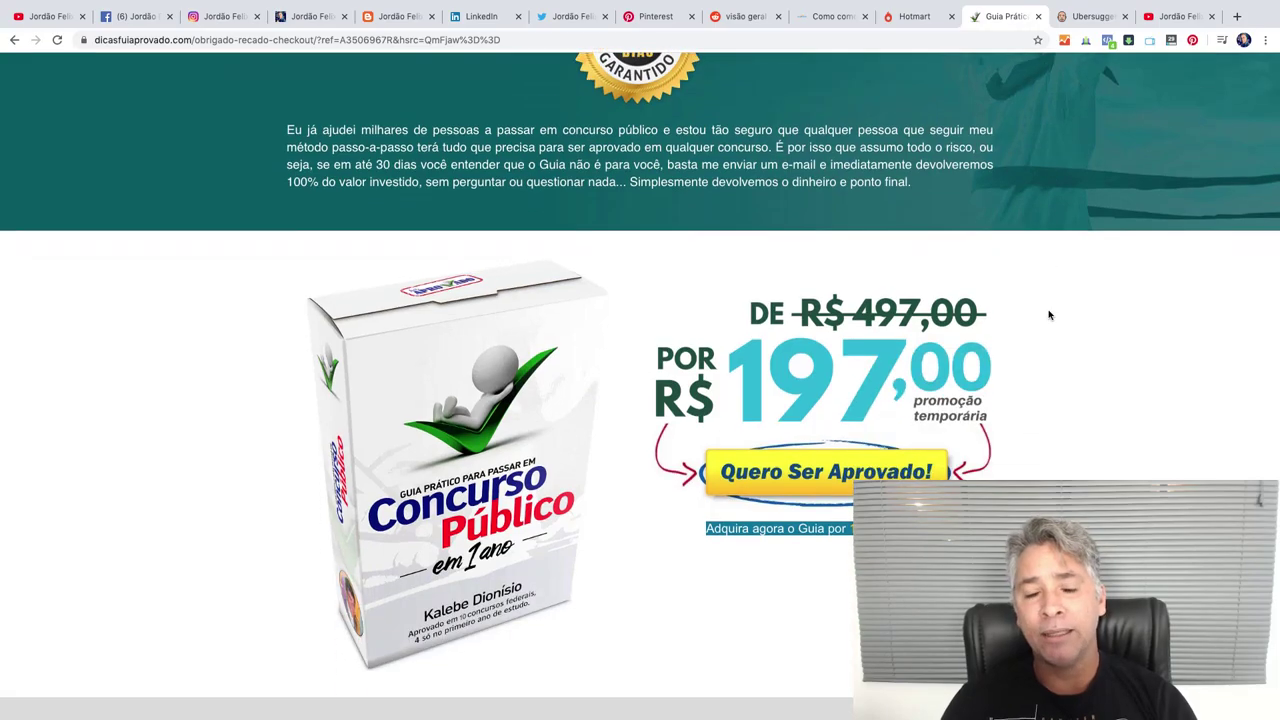
scroll(1049, 315, down, 7)
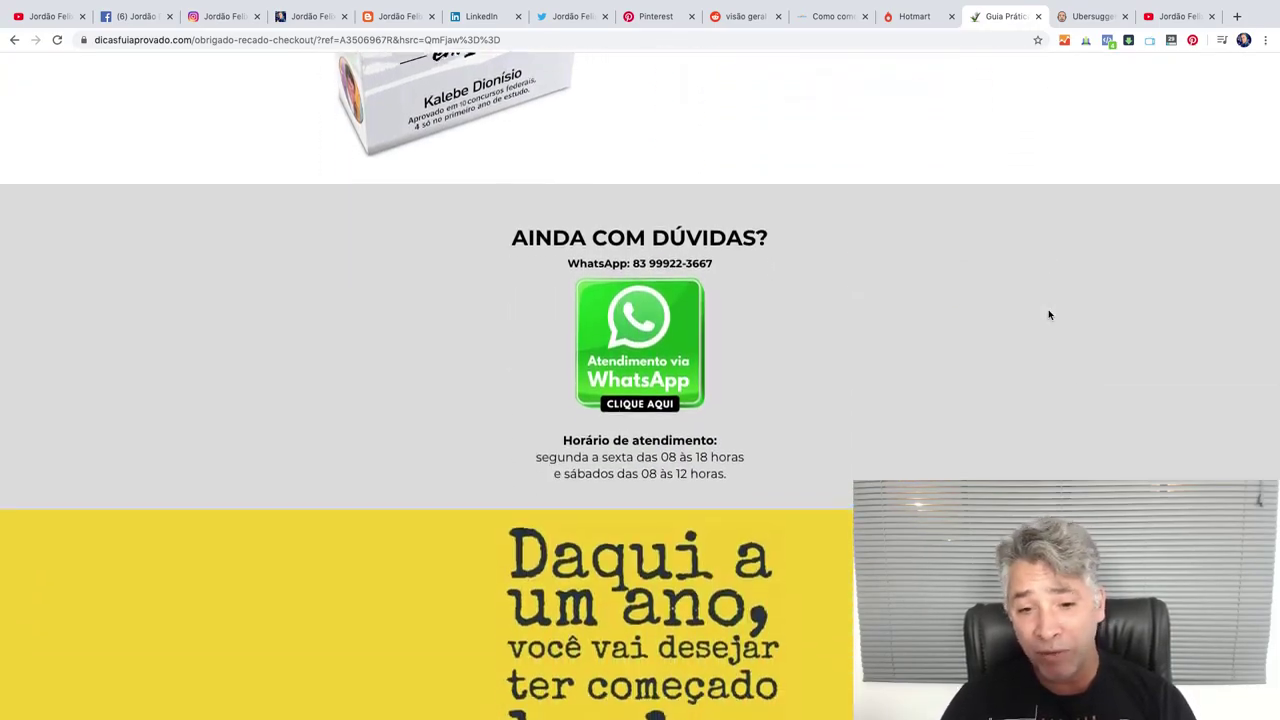
scroll(1049, 315, up, 20)
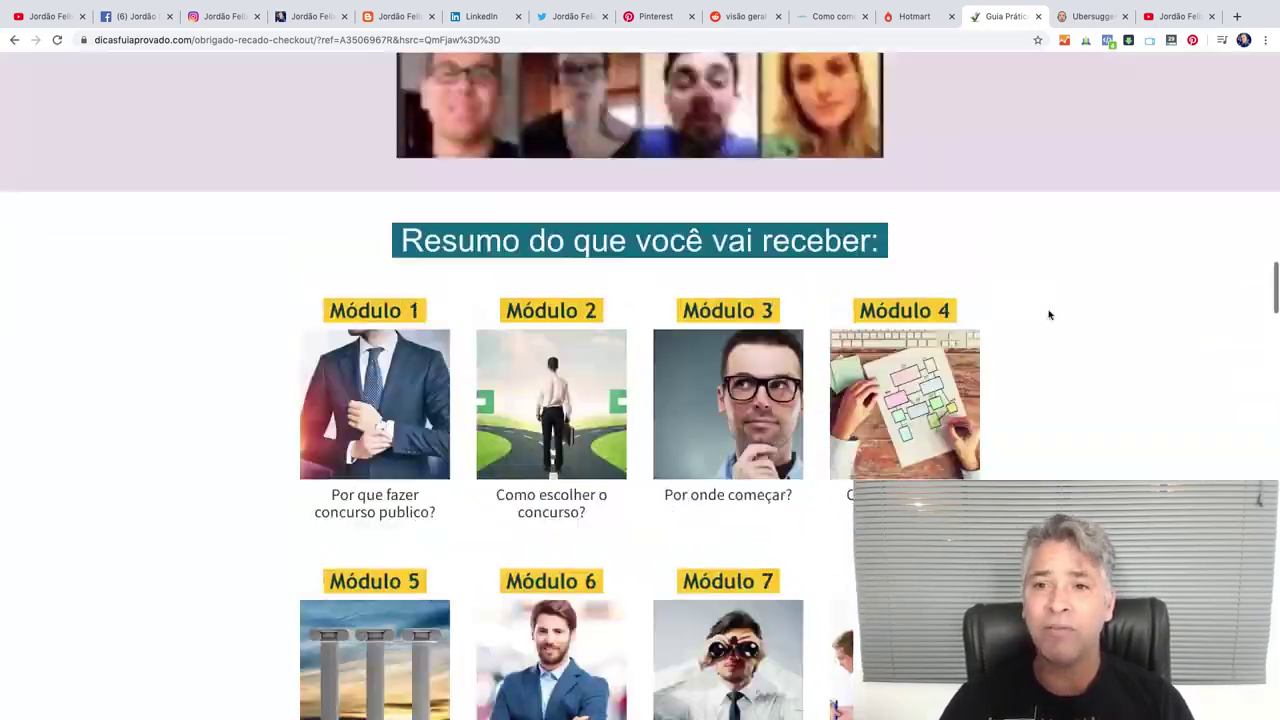
scroll(1049, 315, up, 2)
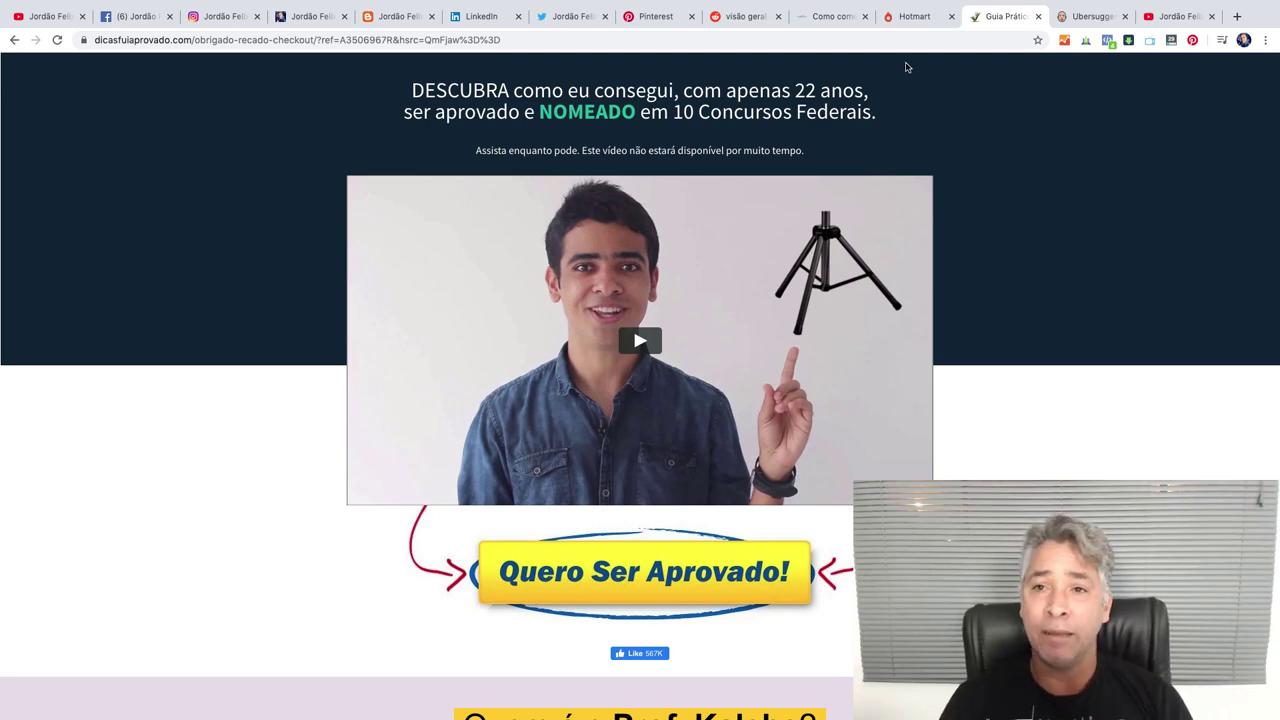
Return to the Hotmart product page and copy the full product title "Guia Prático para Passar em Concurso Público em 1 Ano"
click(912, 18)
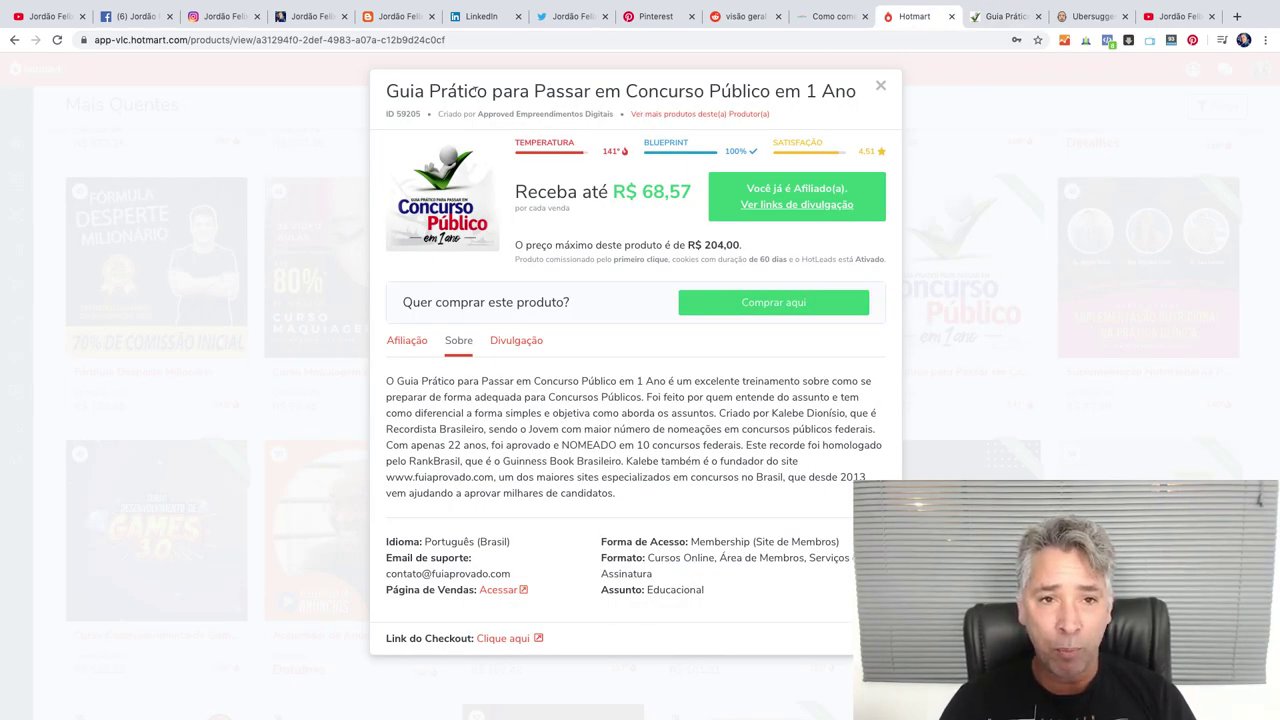
drag(386, 91, 847, 89)
right_click(847, 89)
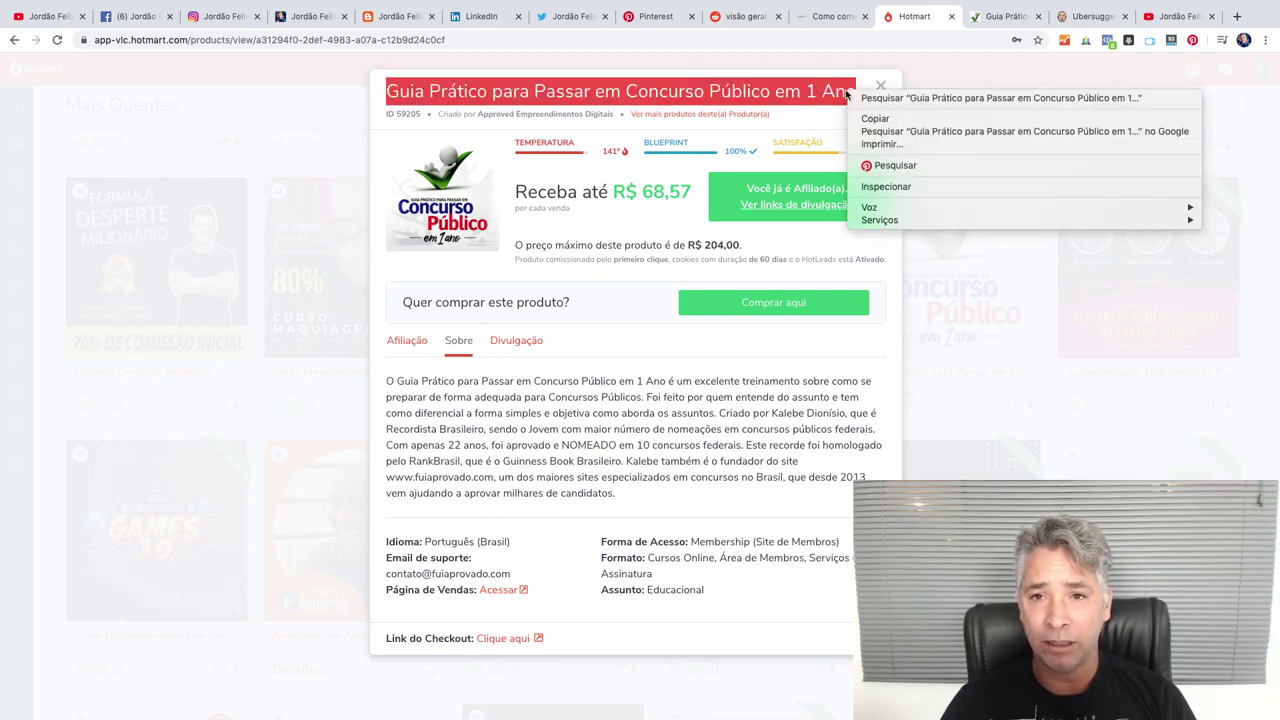
click(868, 118)
click(843, 91)
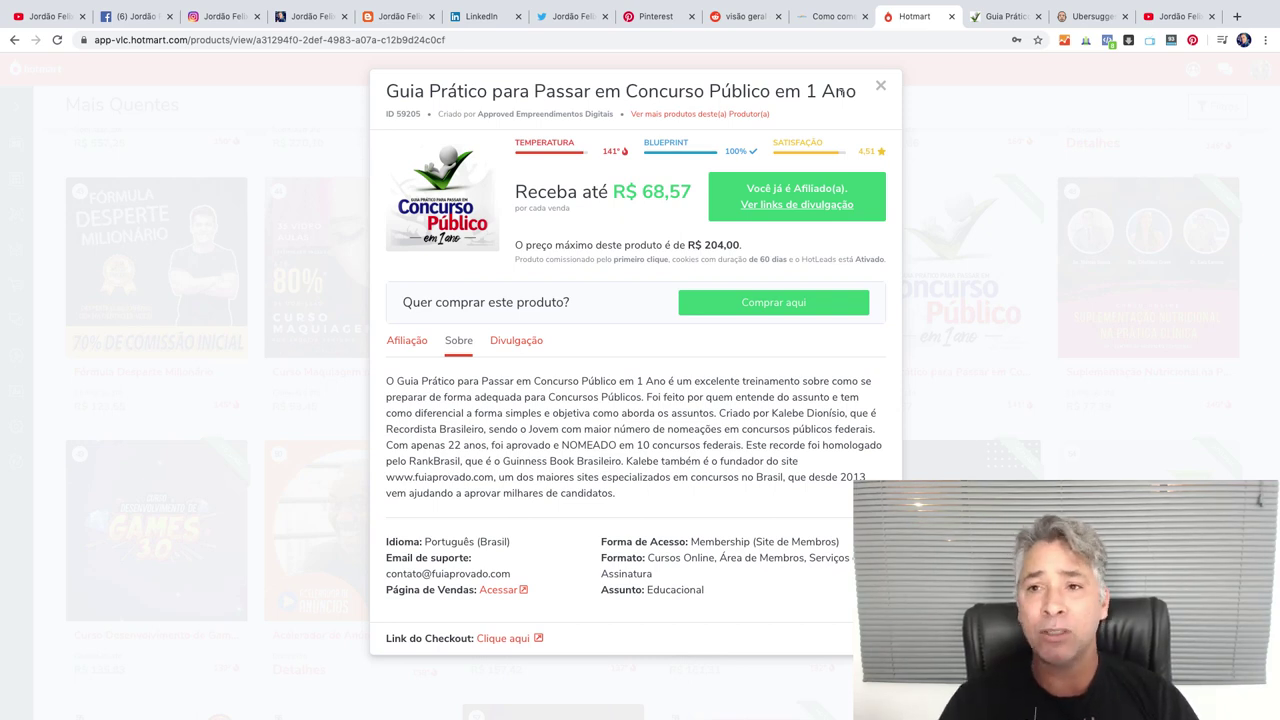
Switch to Ubersuggest and look up the keyword "Guia Prático para Passar em Concurso Público em 1 Ano" for Português / Brasil
click(1076, 18)
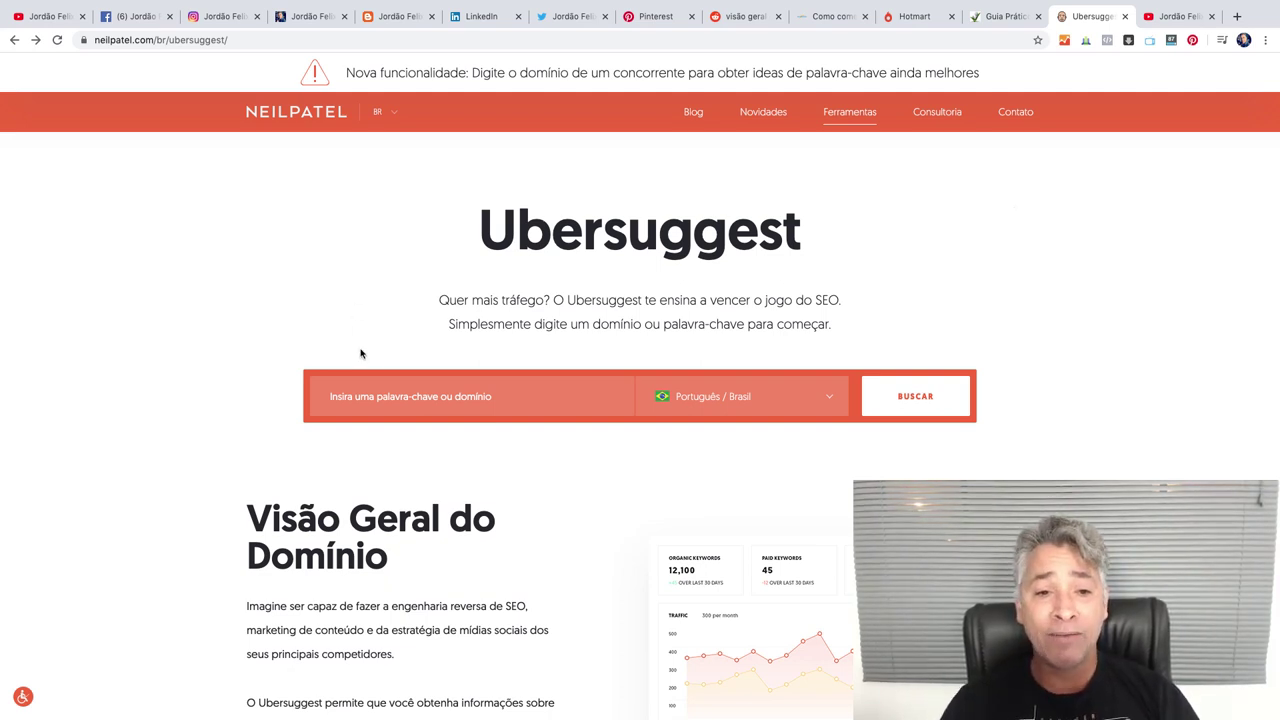
click(376, 395)
key(Down)
key(Return)
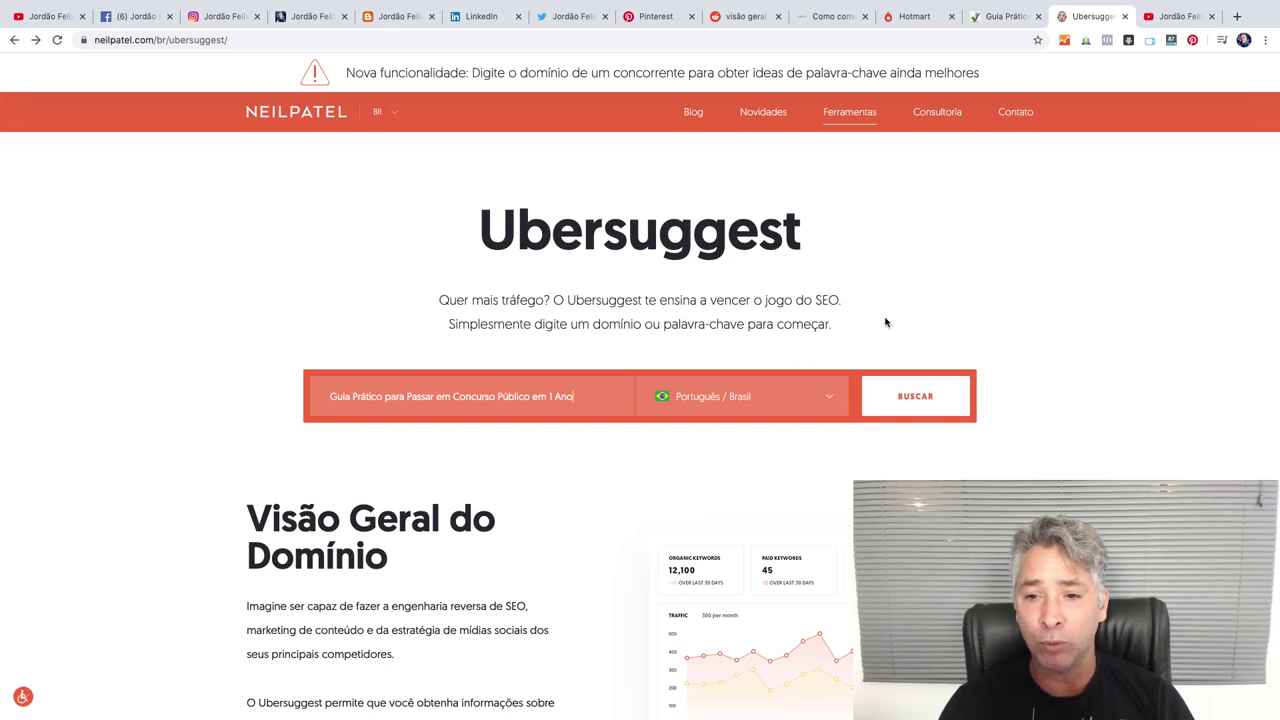
click(912, 396)
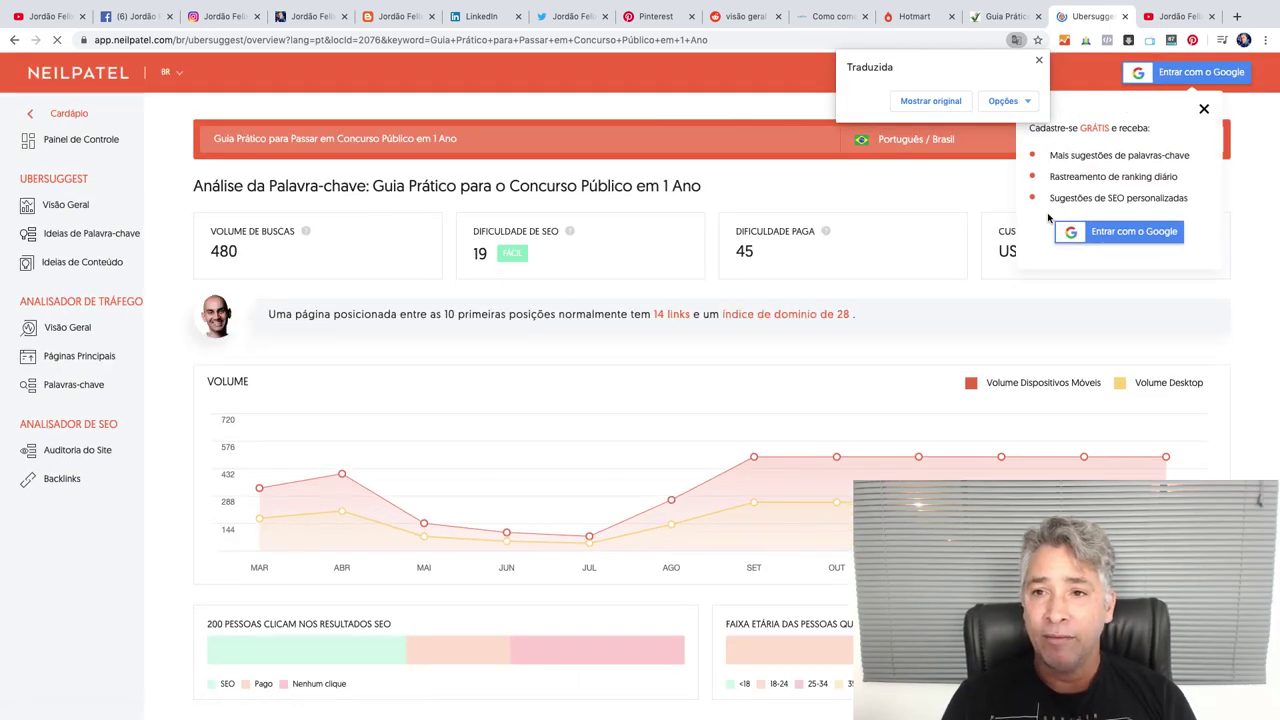
Dismiss the translation and sign-up pop-ups and examine the keyword's search volume, SEO difficulty, cost per click, keyword ideas and content ideas
click(1039, 62)
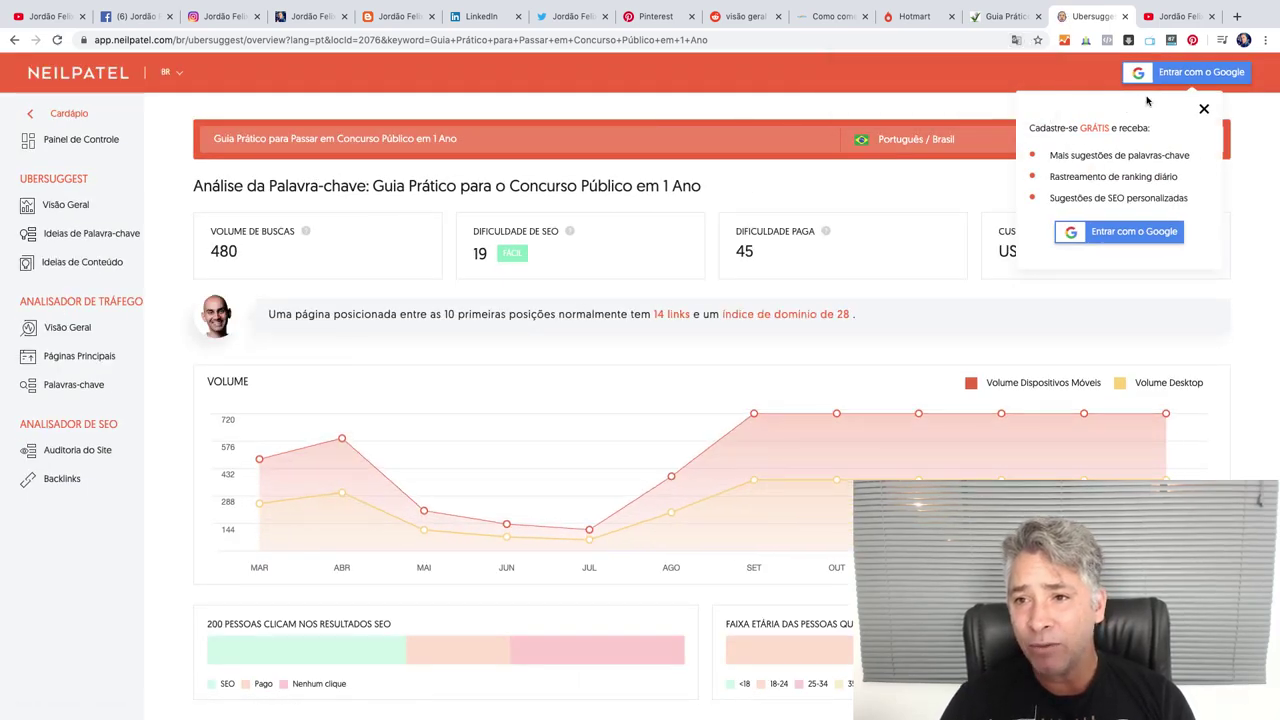
click(1203, 110)
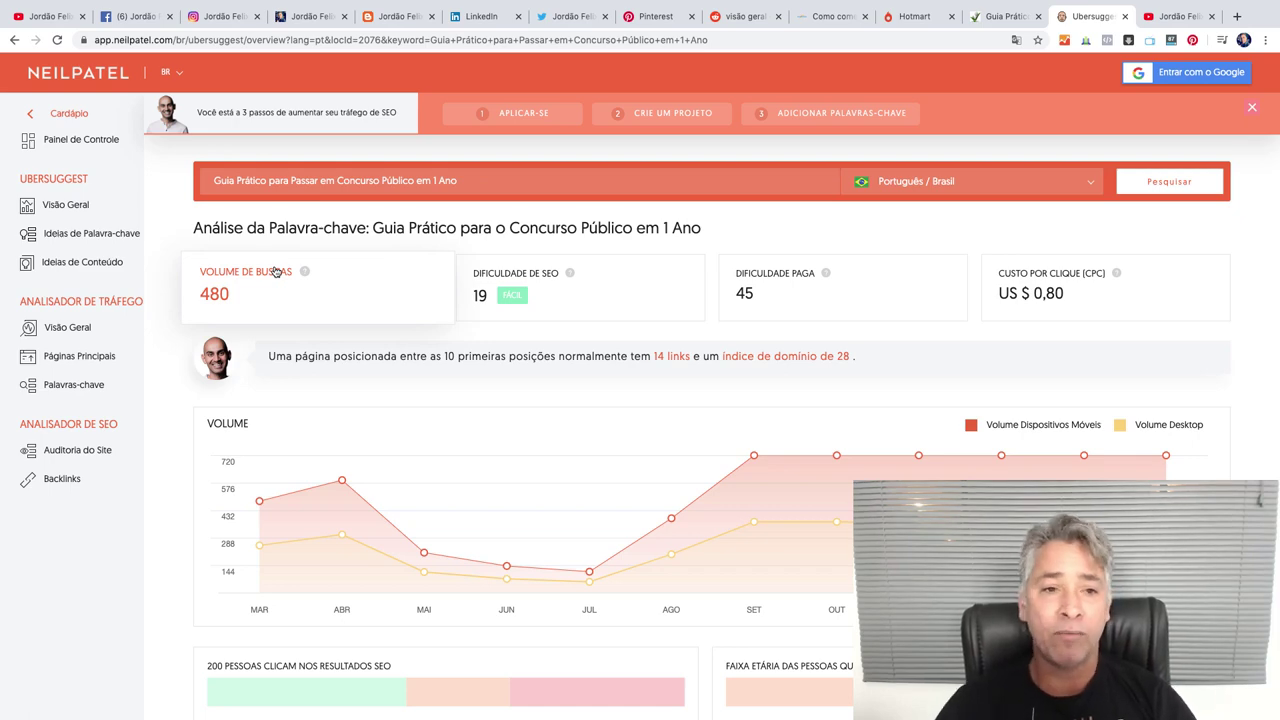
scroll(160, 259, down, 3)
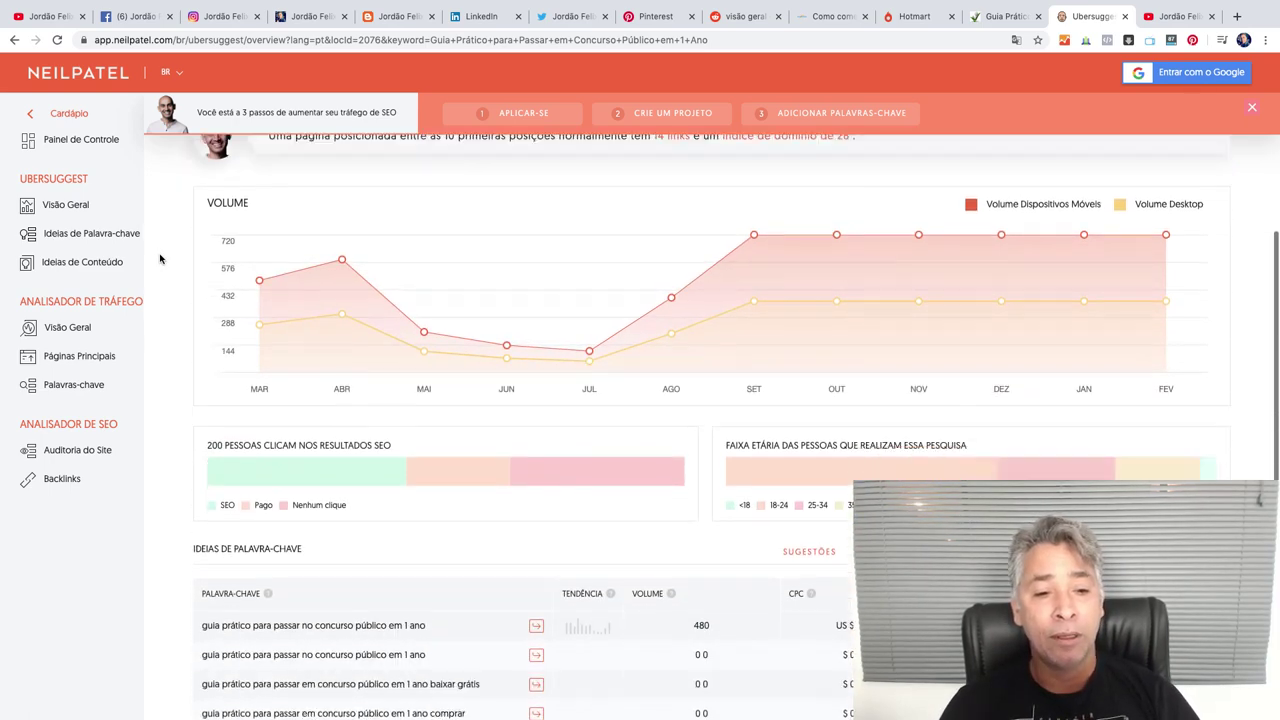
scroll(160, 259, down, 5)
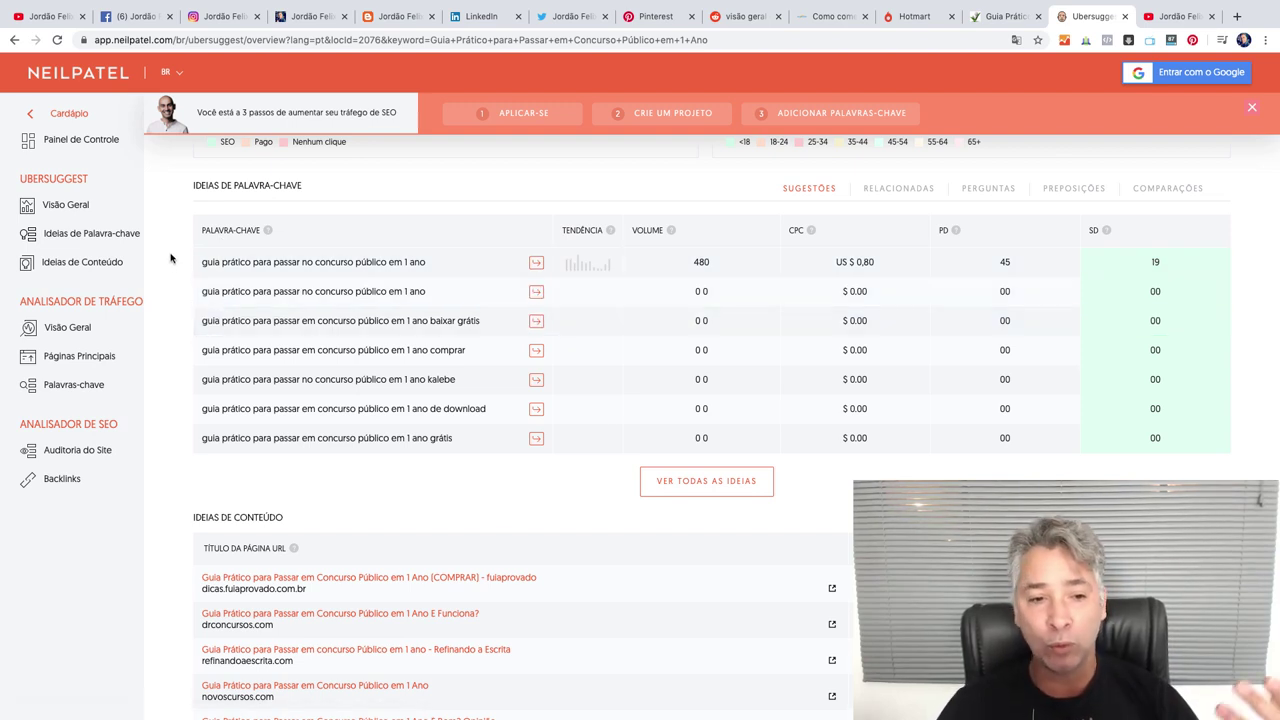
scroll(178, 298, down, 3)
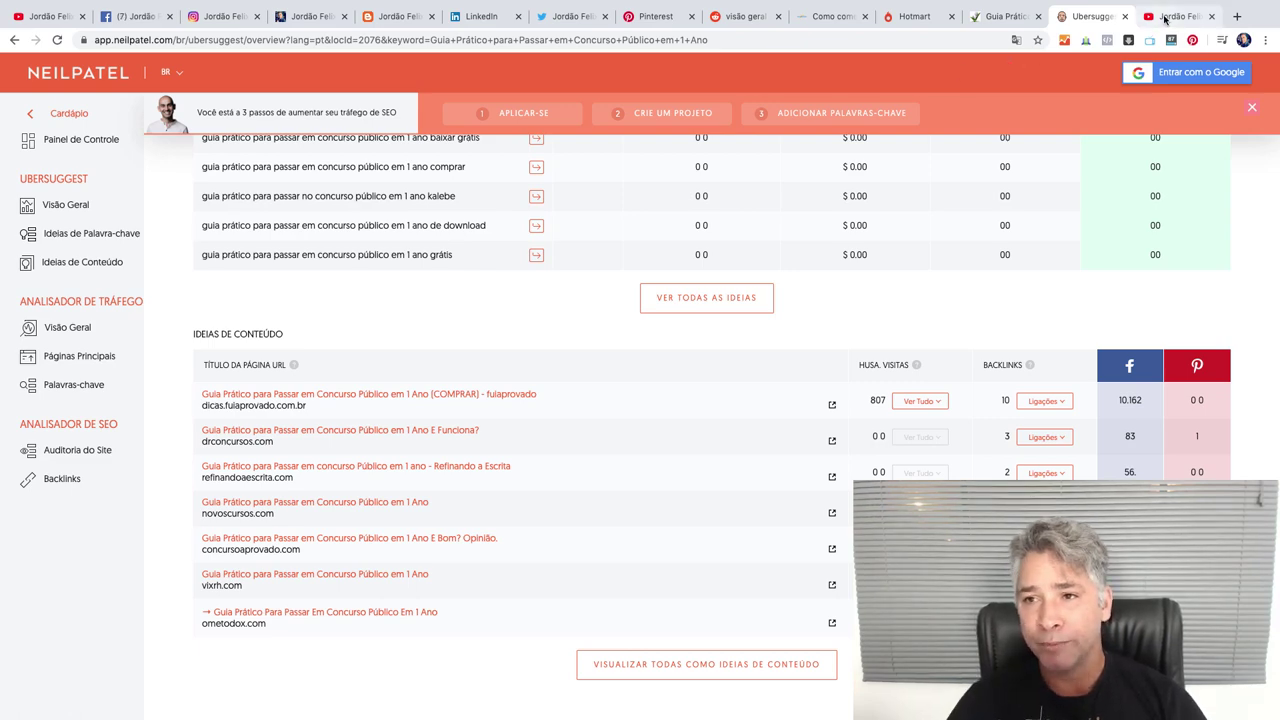
click(1165, 20)
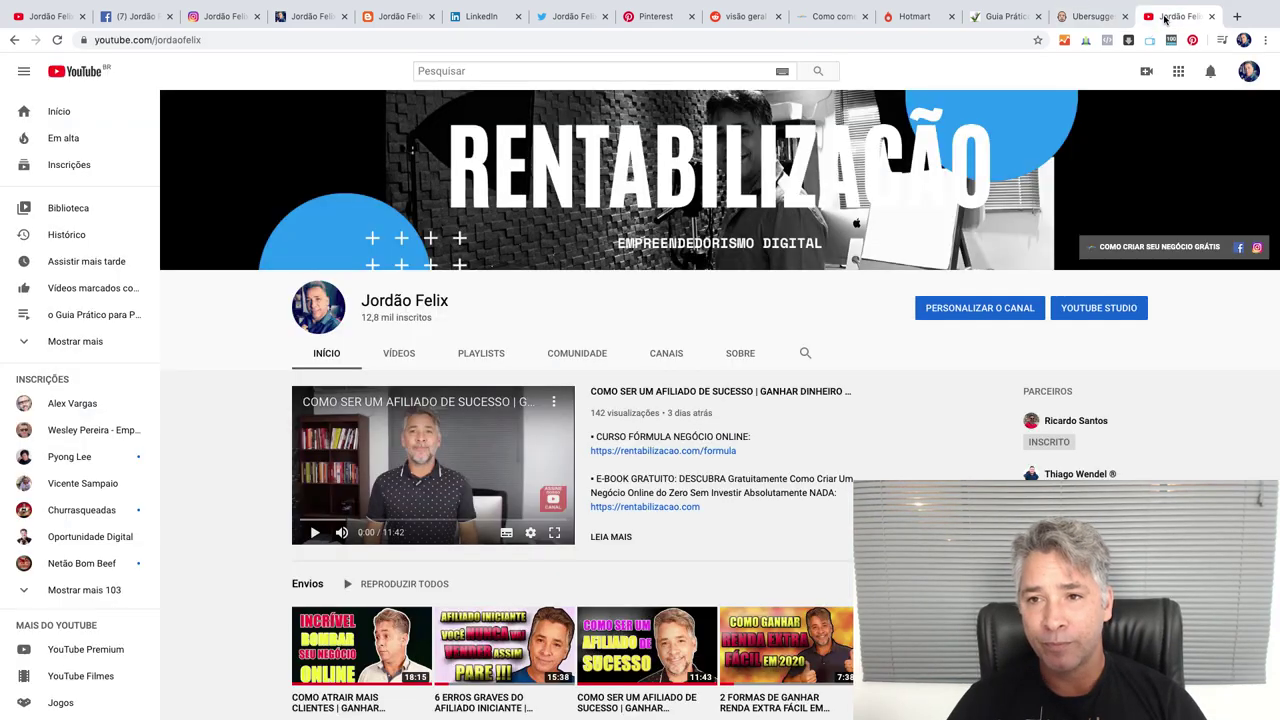
click(1008, 16)
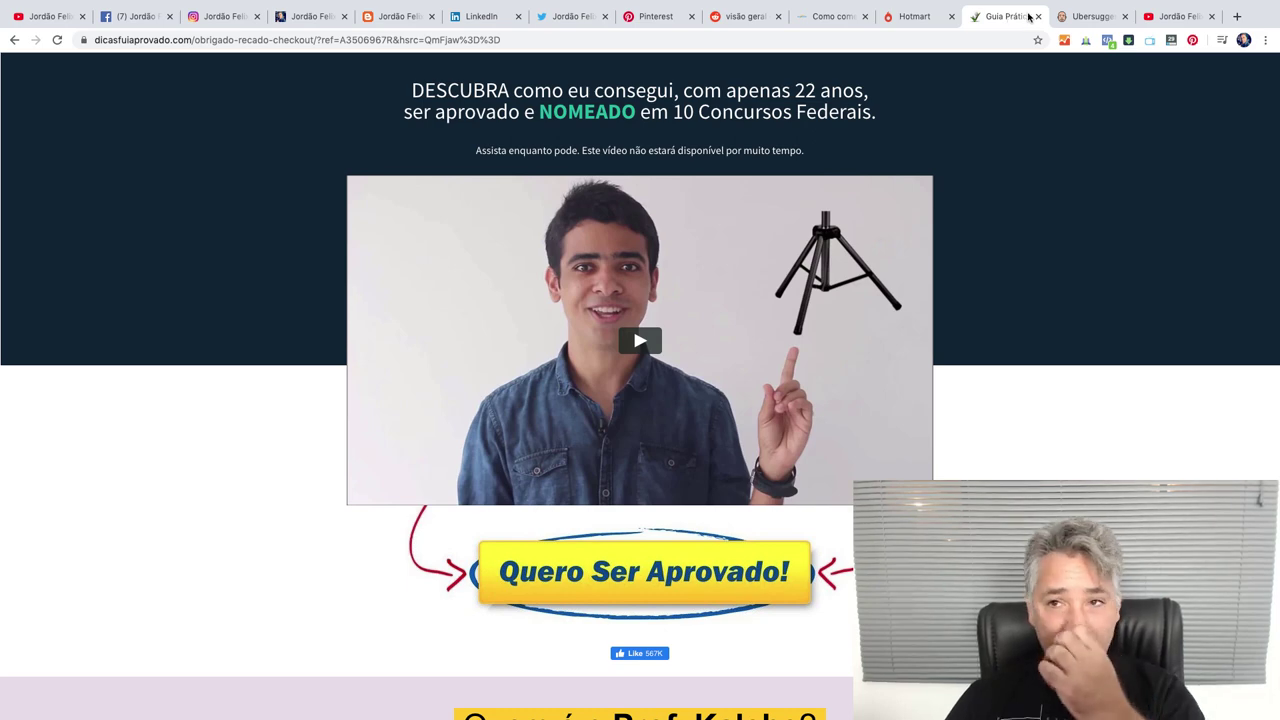
click(922, 16)
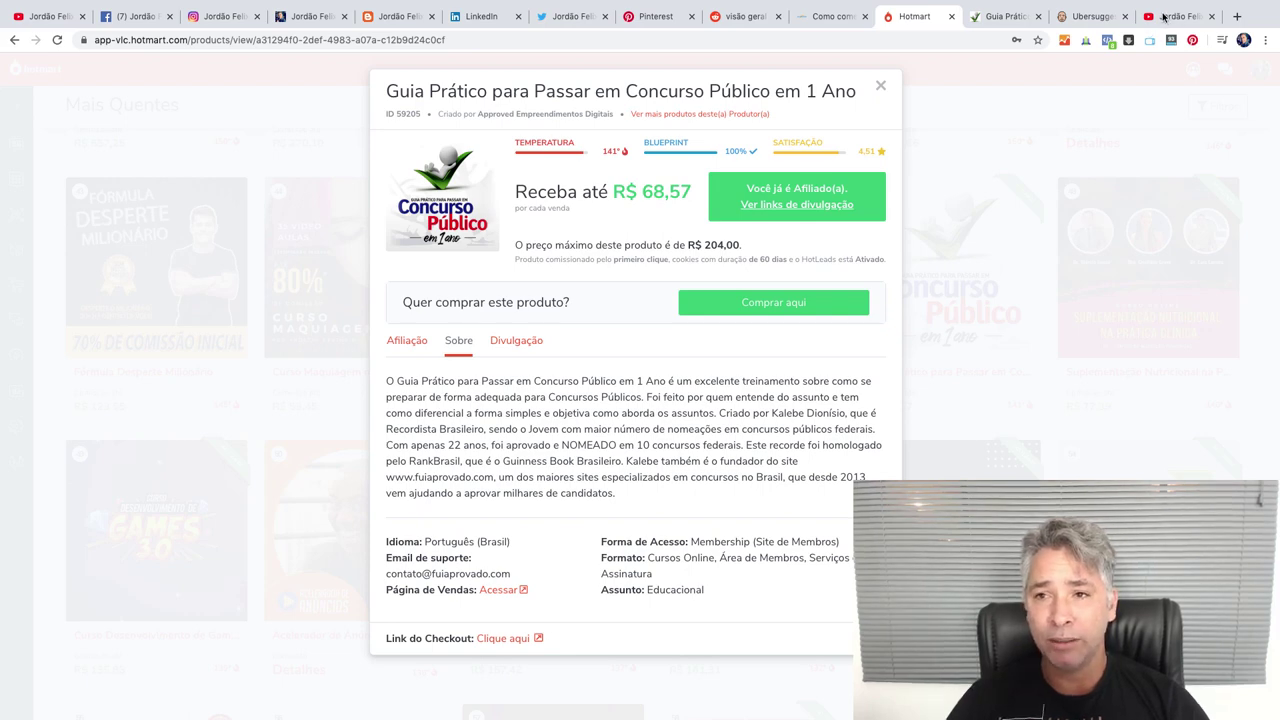
Switch to YouTube and search for the copied product name "Guia Prático para Passar em Concurso Público em 1 Ano"
click(1167, 17)
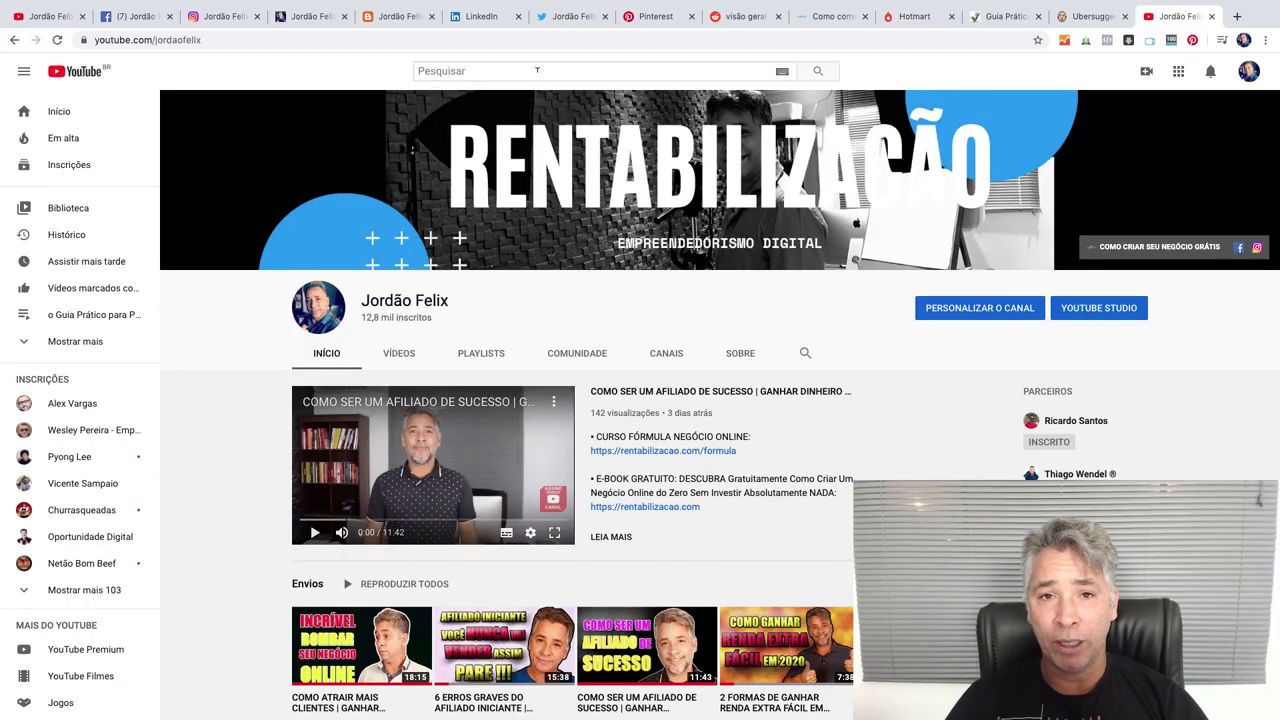
click(503, 70)
key(super+v)
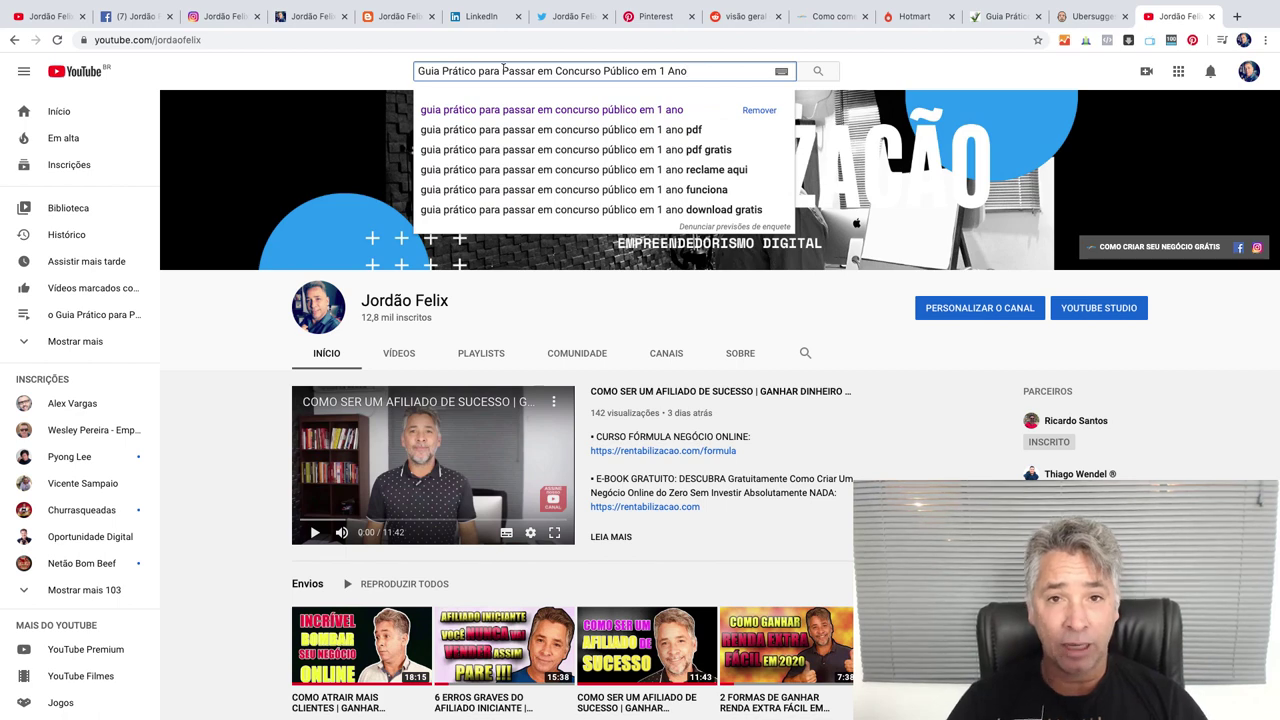
click(816, 71)
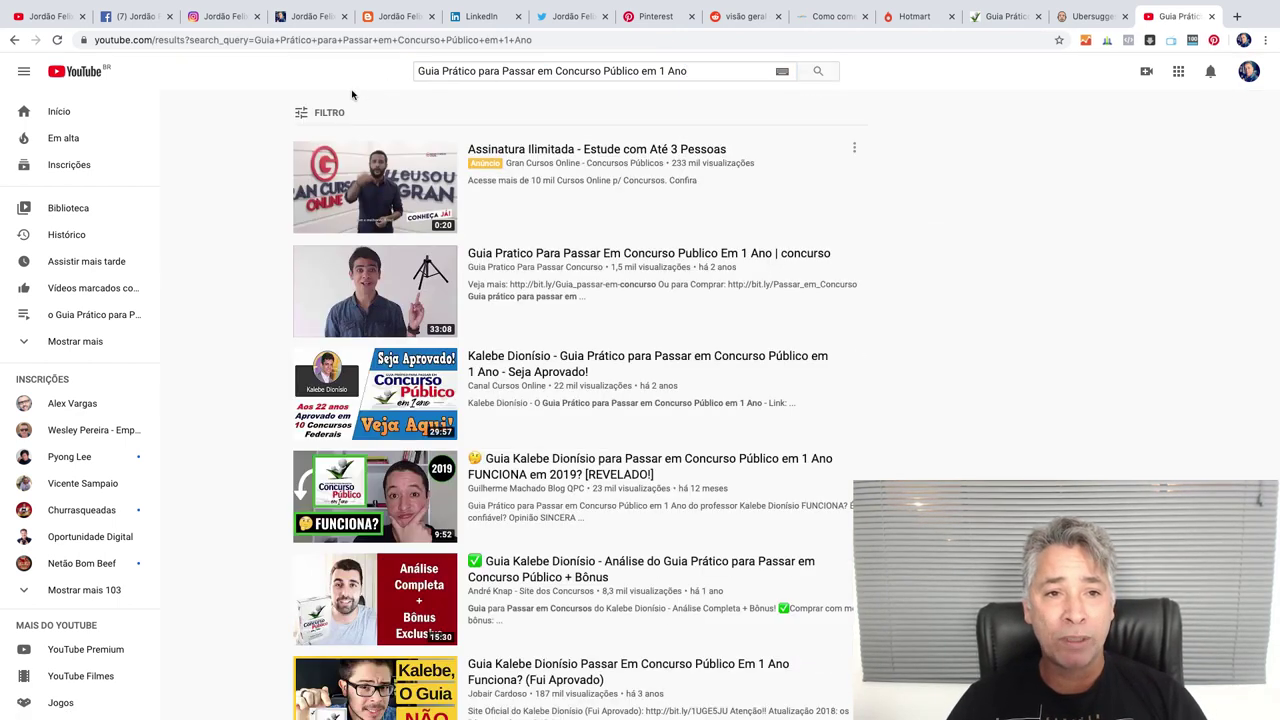
Filter the video results to uploads from "Este mês" and sort them by "Contagem de visualizações"
click(301, 115)
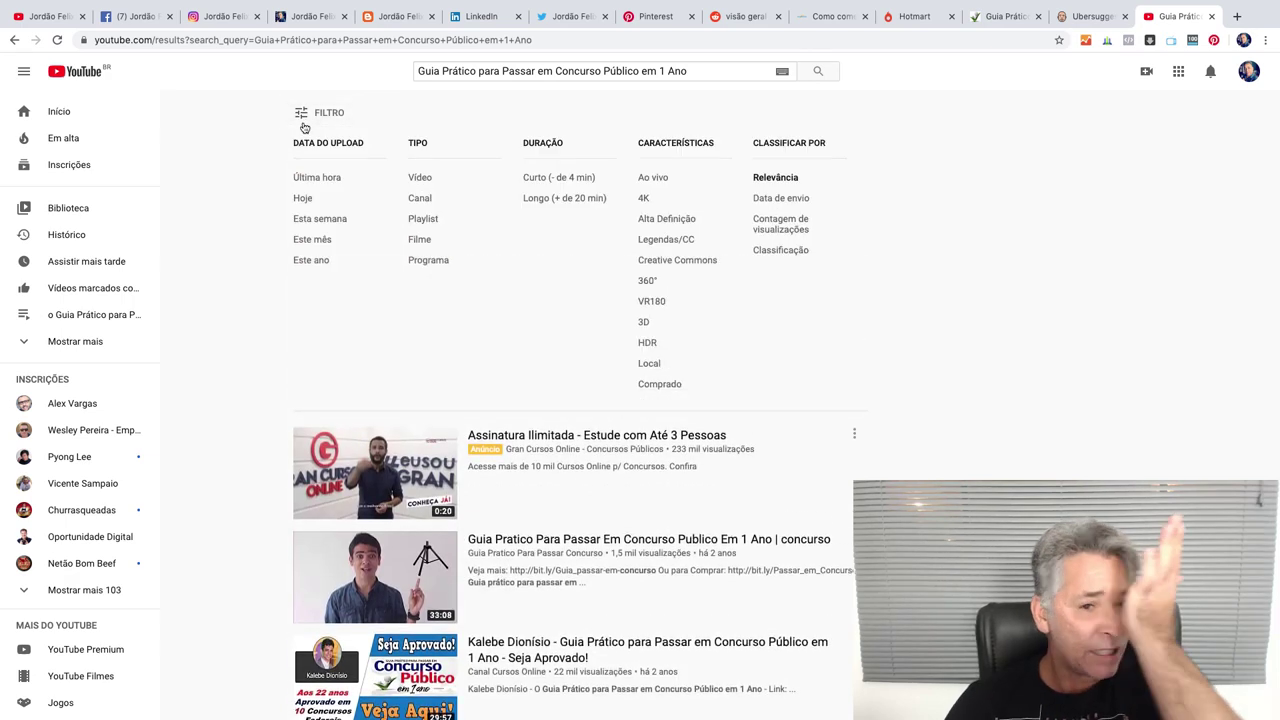
click(311, 241)
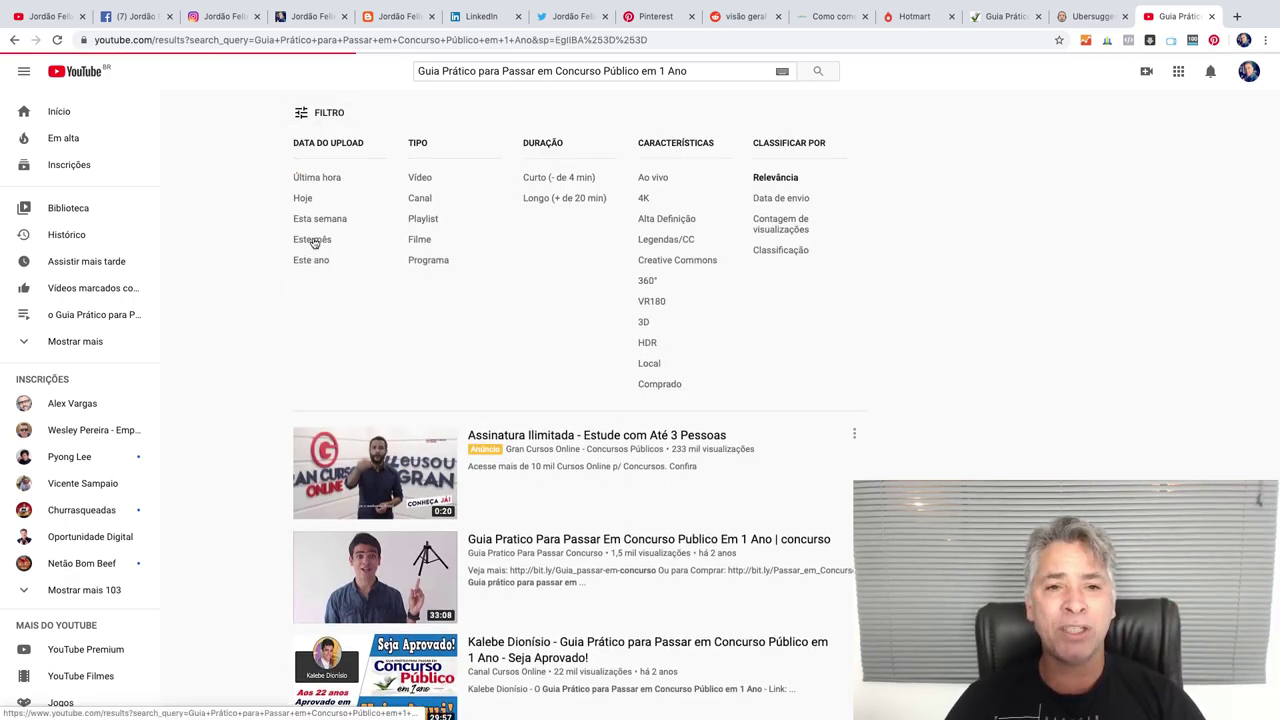
click(301, 113)
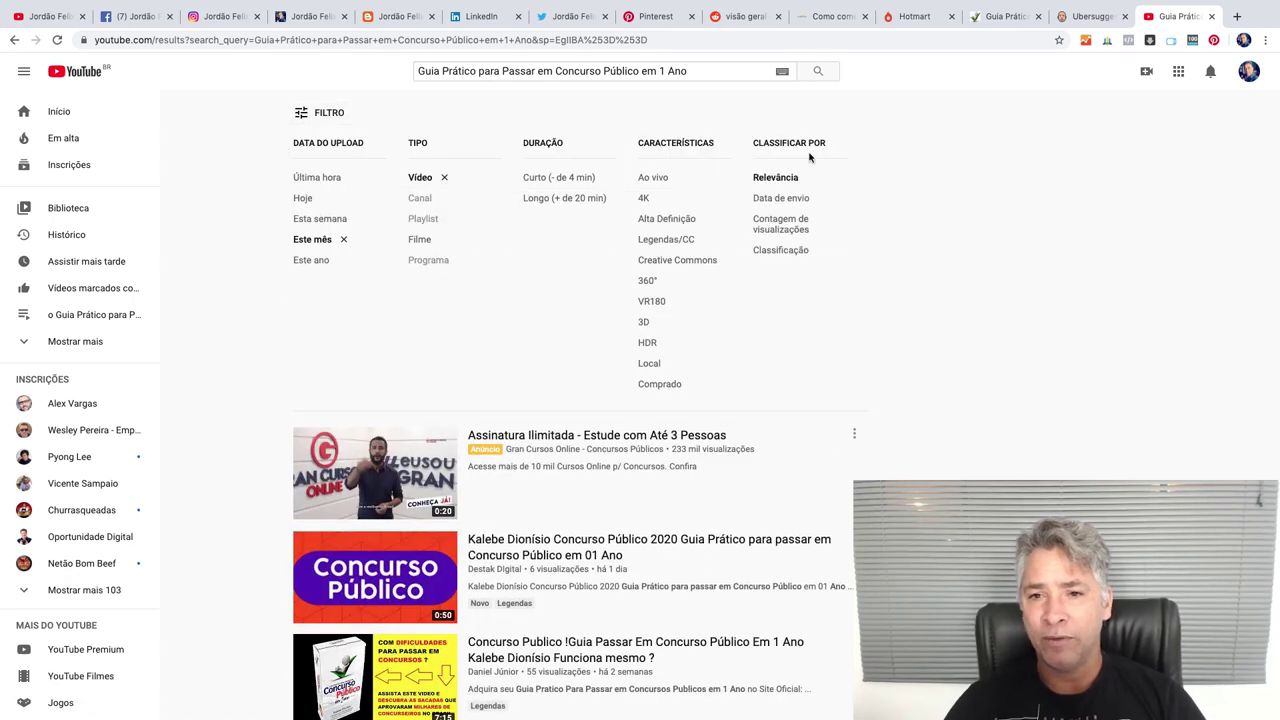
click(795, 226)
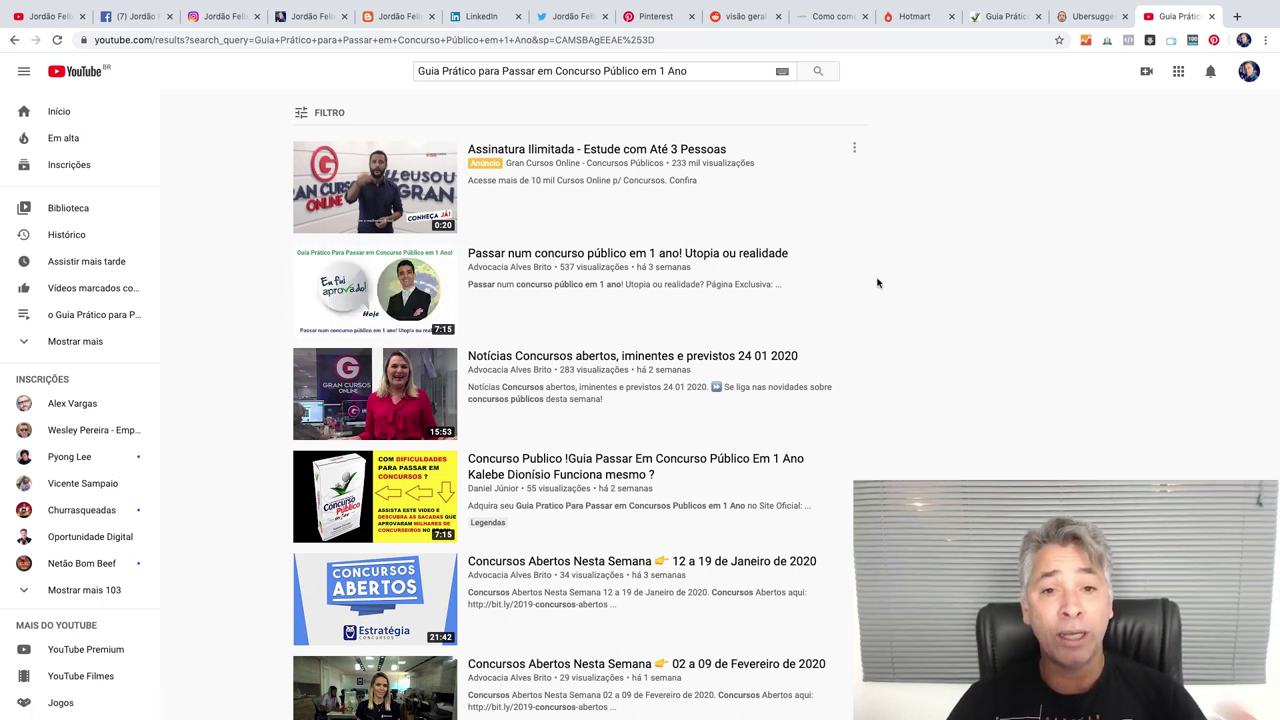
mouse_move(745, 275)
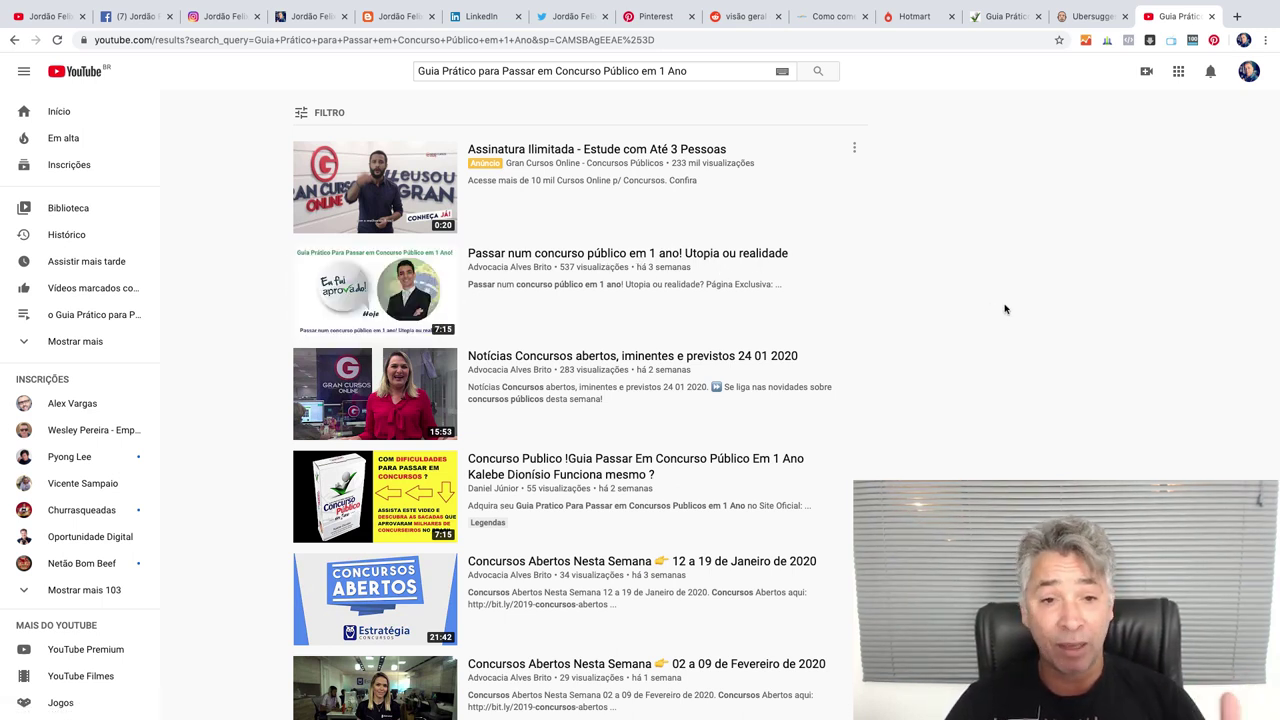
mouse_move(858, 352)
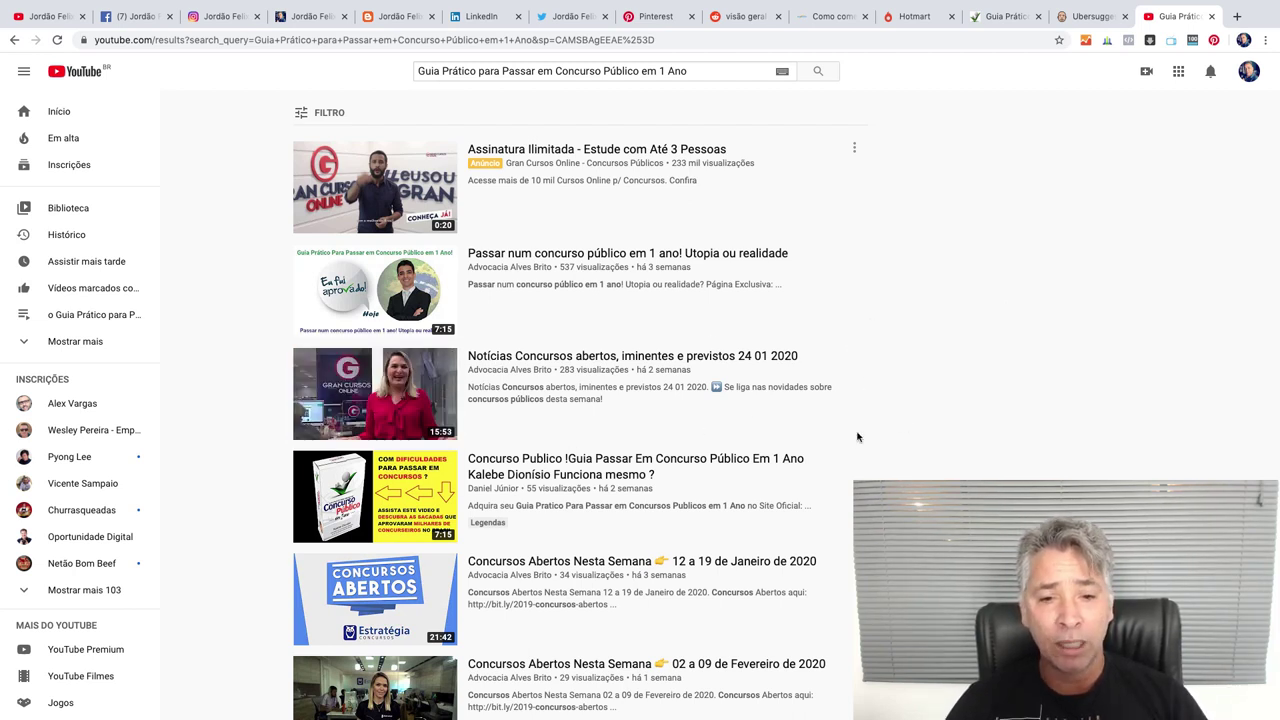
mouse_move(582, 480)
mouse_move(617, 423)
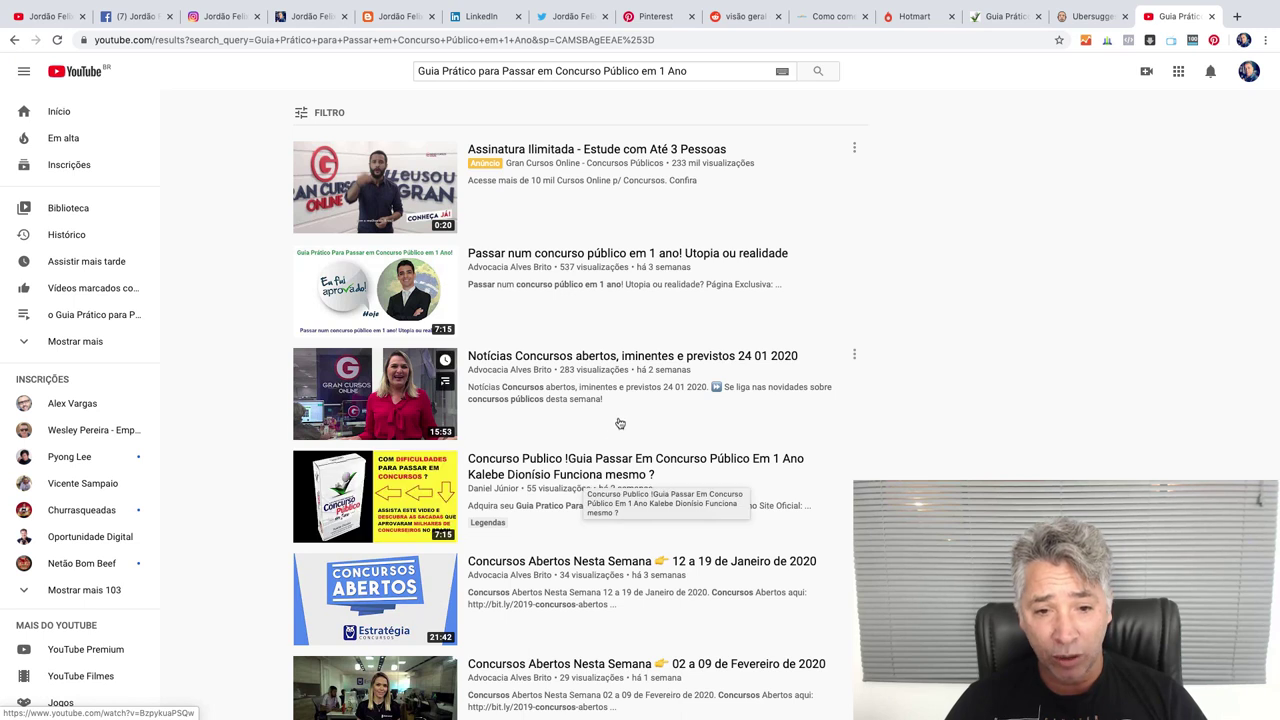